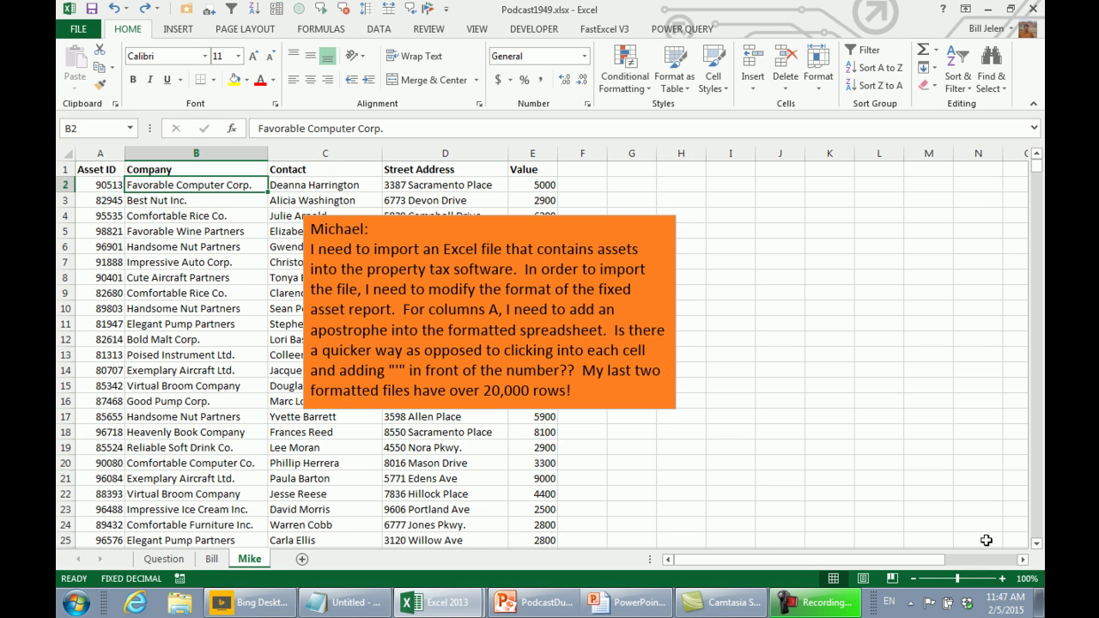
# In a new blank workbook, enter 123, '123, ^123 and "123 down cells C2:C5
pyautogui.press('Left')
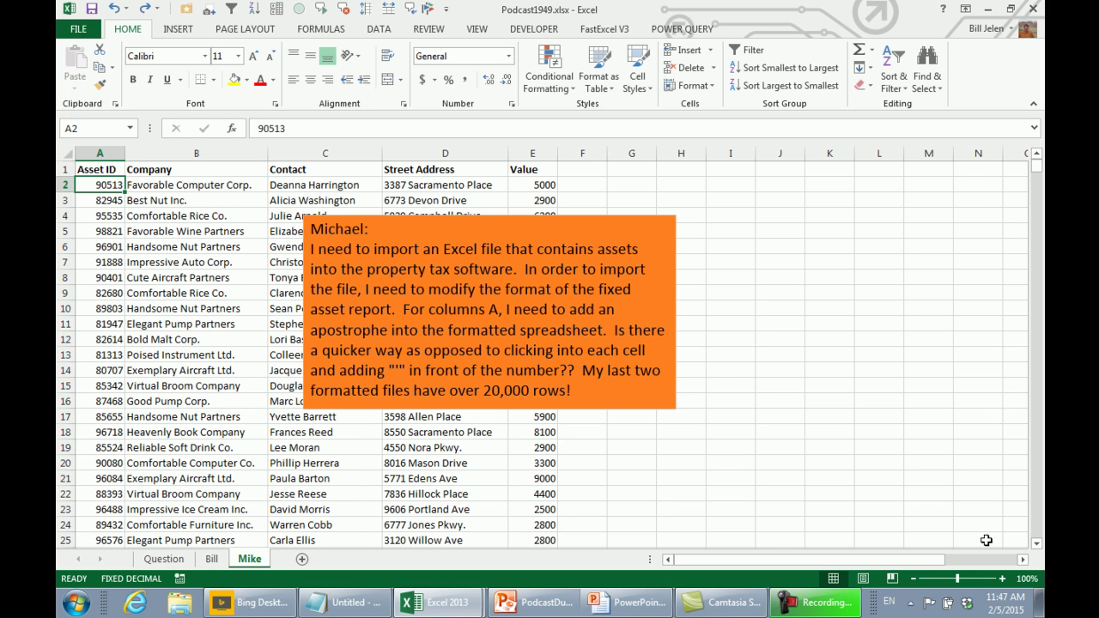
pyautogui.hotkey('ctrl', 'n')
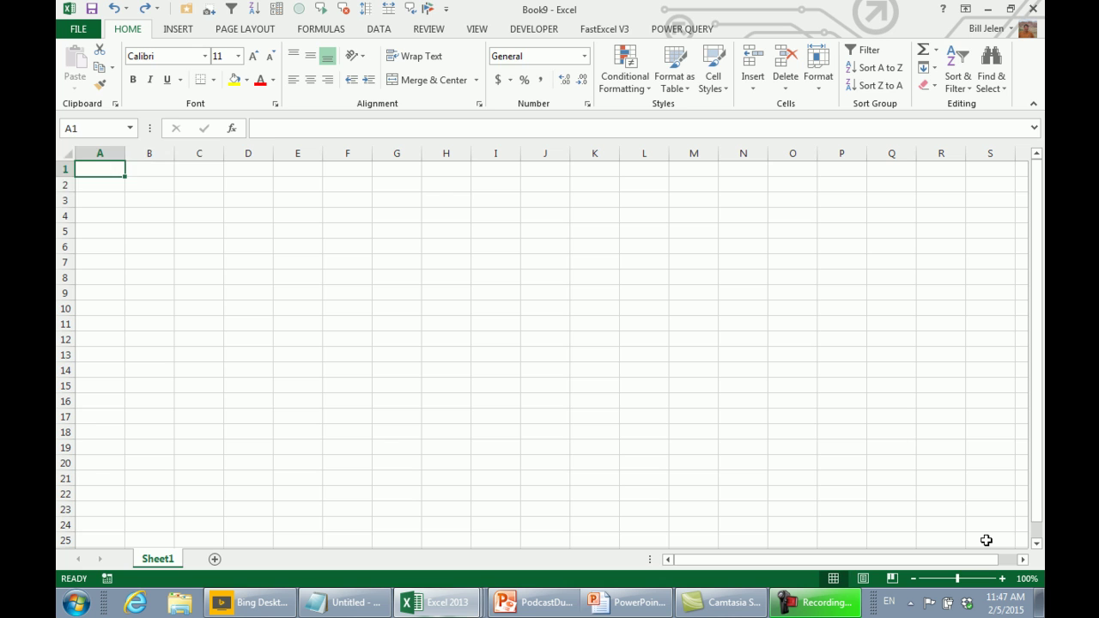
pyautogui.press('Down')
pyautogui.press('Right')
pyautogui.press('Right')
pyautogui.write('123')
pyautogui.press('Return')
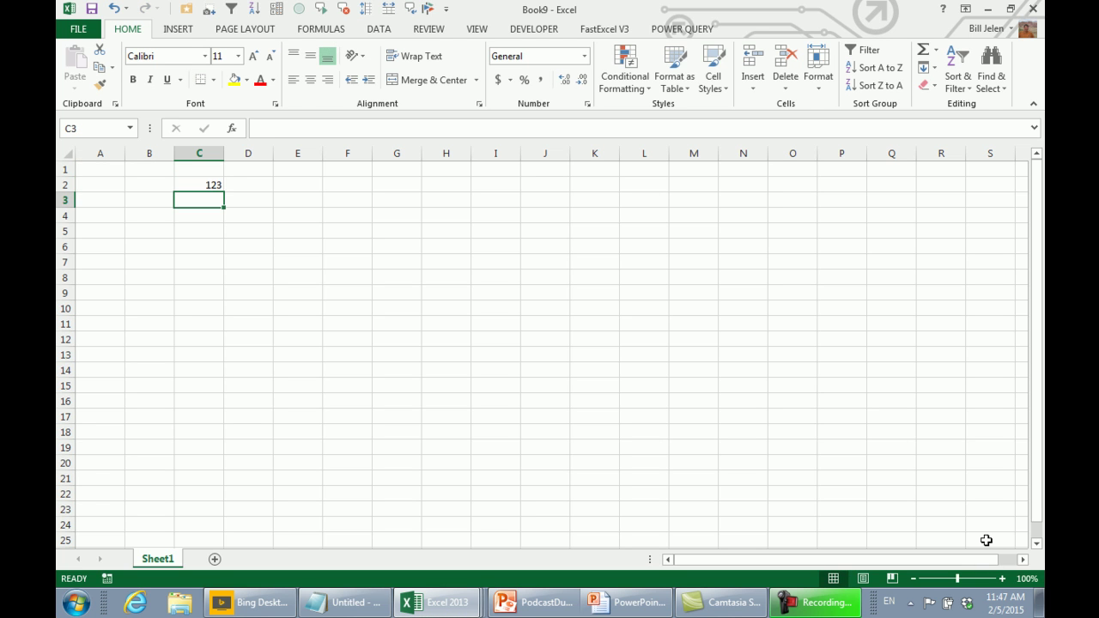
pyautogui.write("'123")
pyautogui.press('Return')
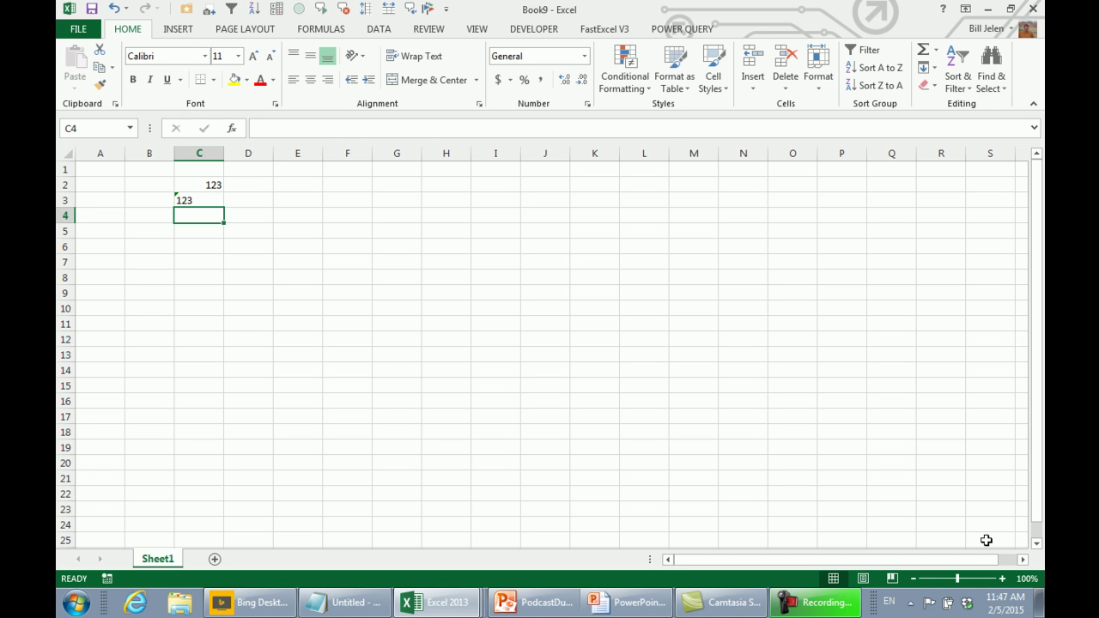
pyautogui.write('^')
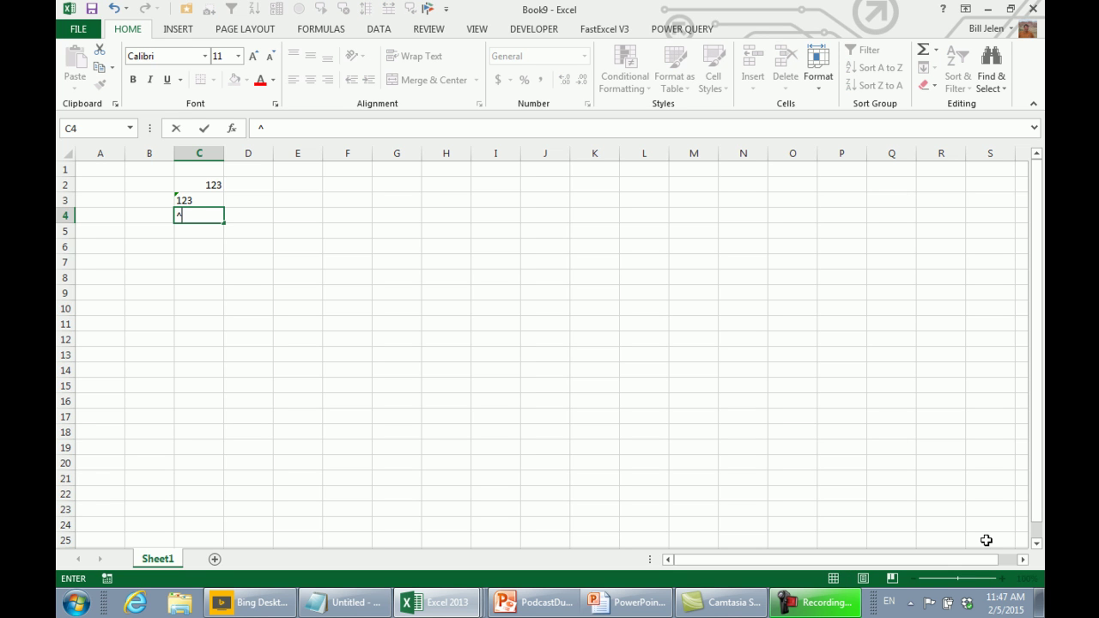
pyautogui.write('123')
pyautogui.press('Return')
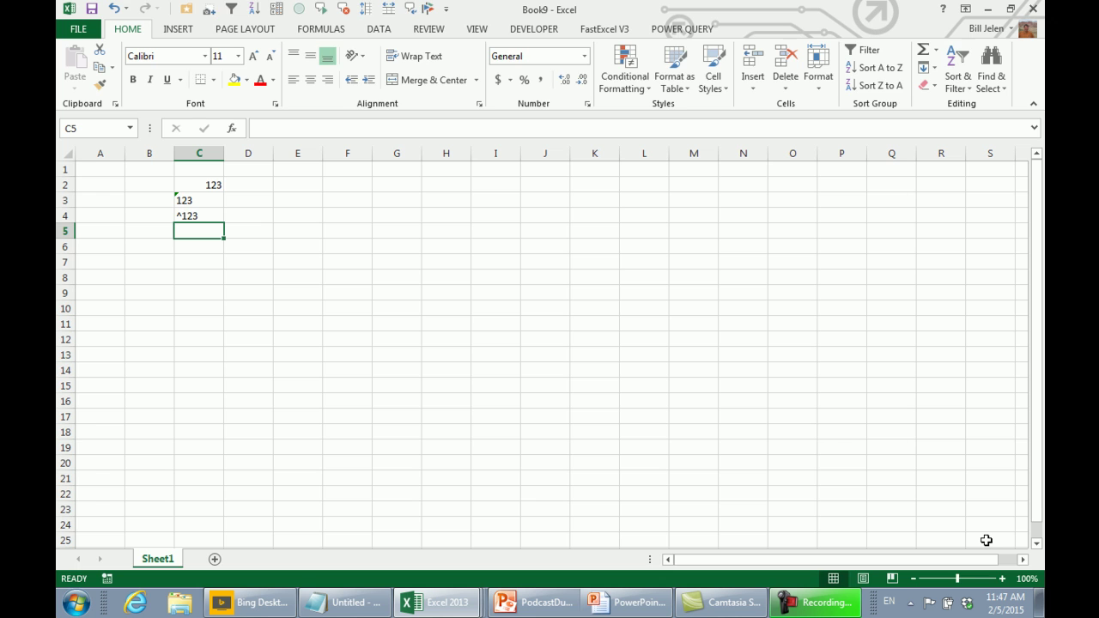
pyautogui.write('"')
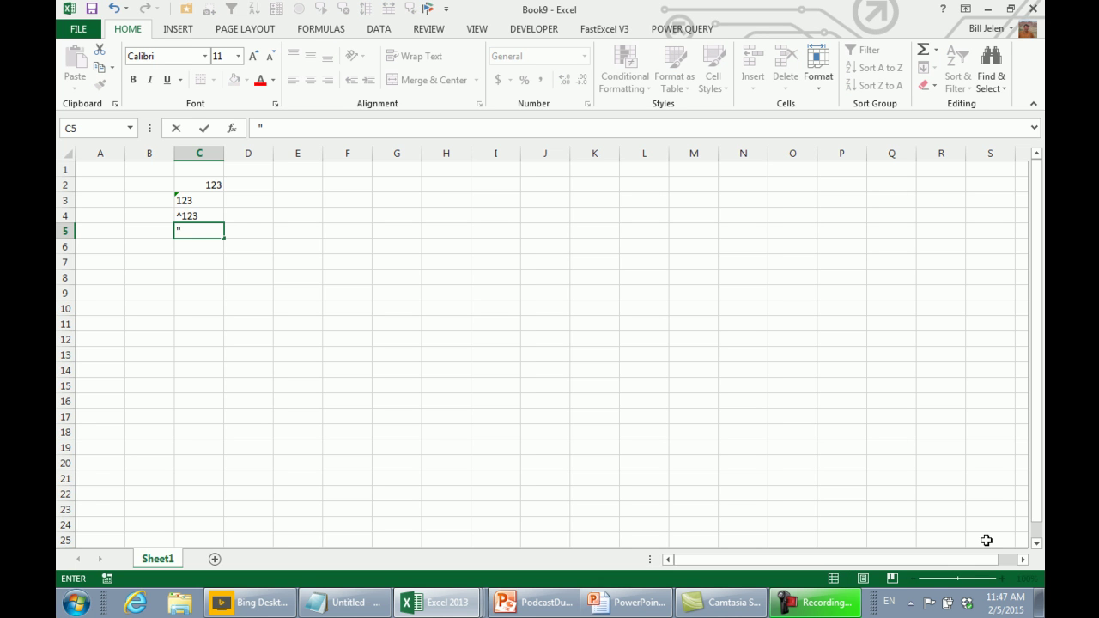
pyautogui.write('123')
pyautogui.press('Return')
pyautogui.press('Return')
pyautogui.press('Return')
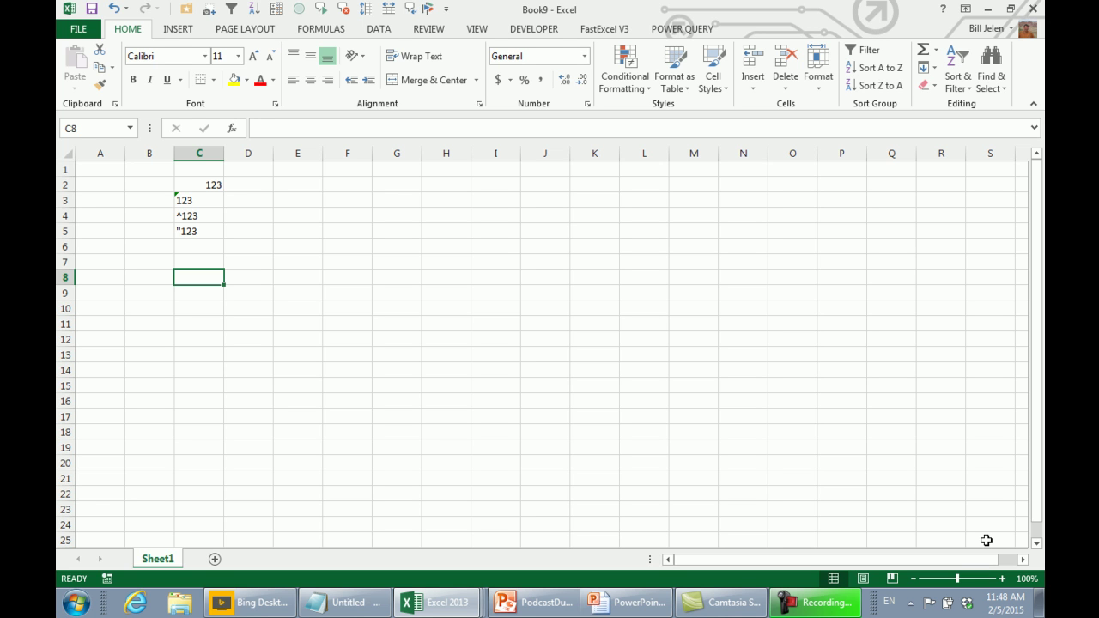
# Turn on Transition navigation keys in Excel's Advanced options
pyautogui.hotkey('alt', 'f')
pyautogui.press('t')
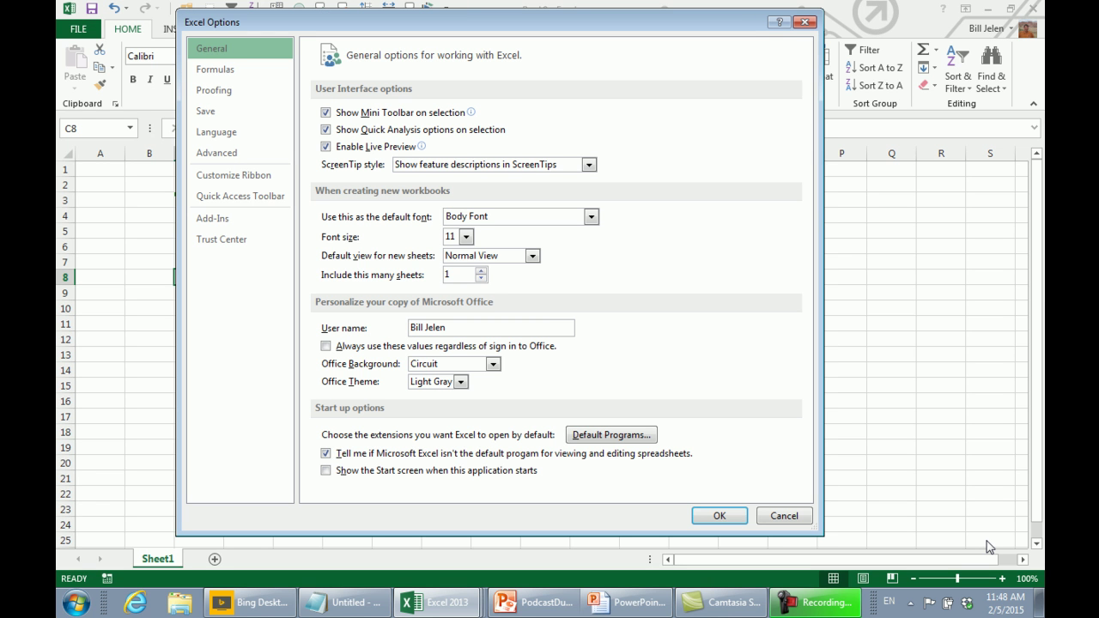
pyautogui.click(253, 153)
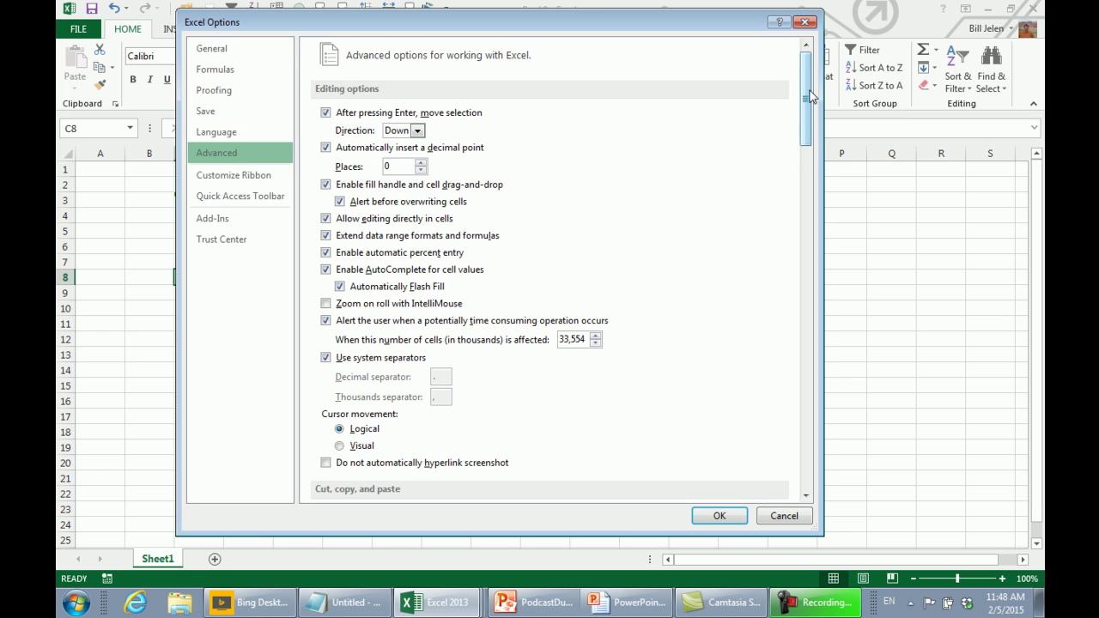
pyautogui.moveTo(810, 97); pyautogui.dragTo(805, 447)
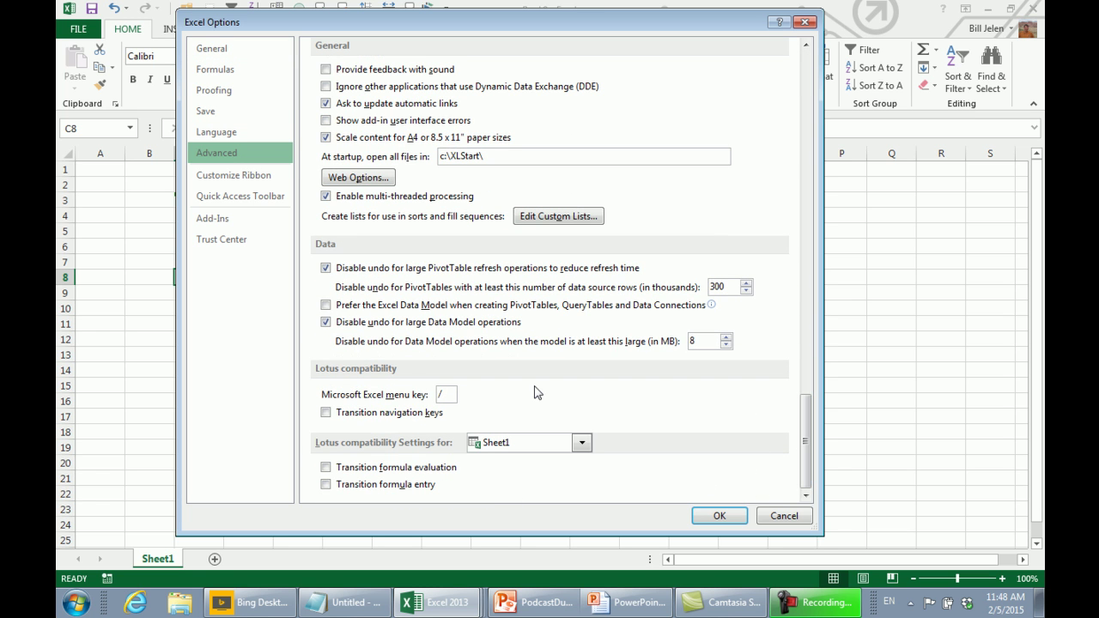
pyautogui.click(406, 415)
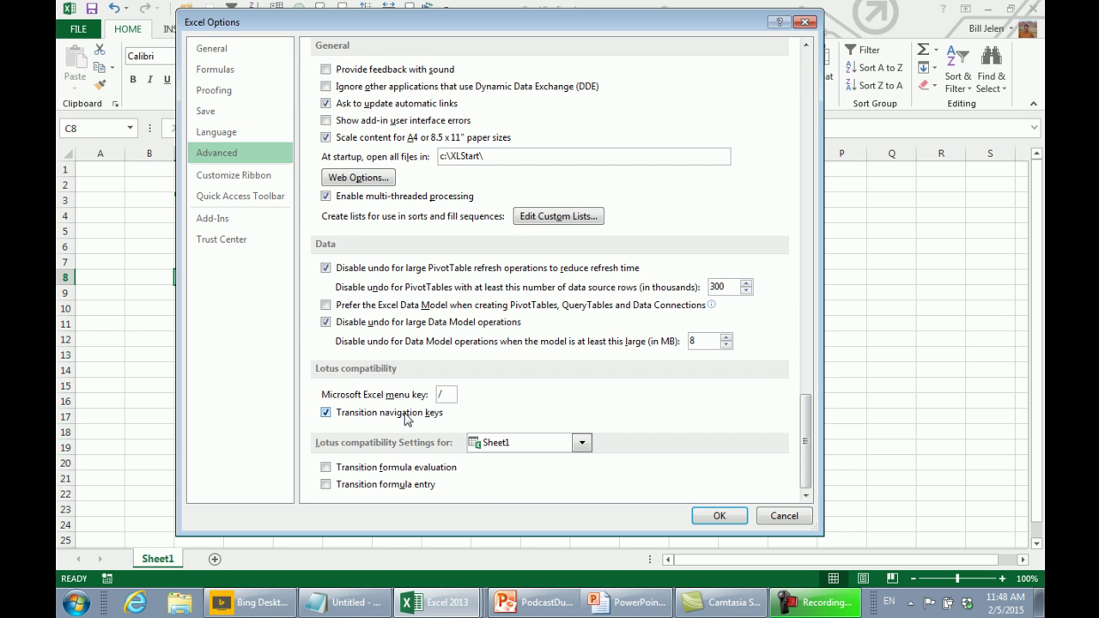
pyautogui.click(709, 512)
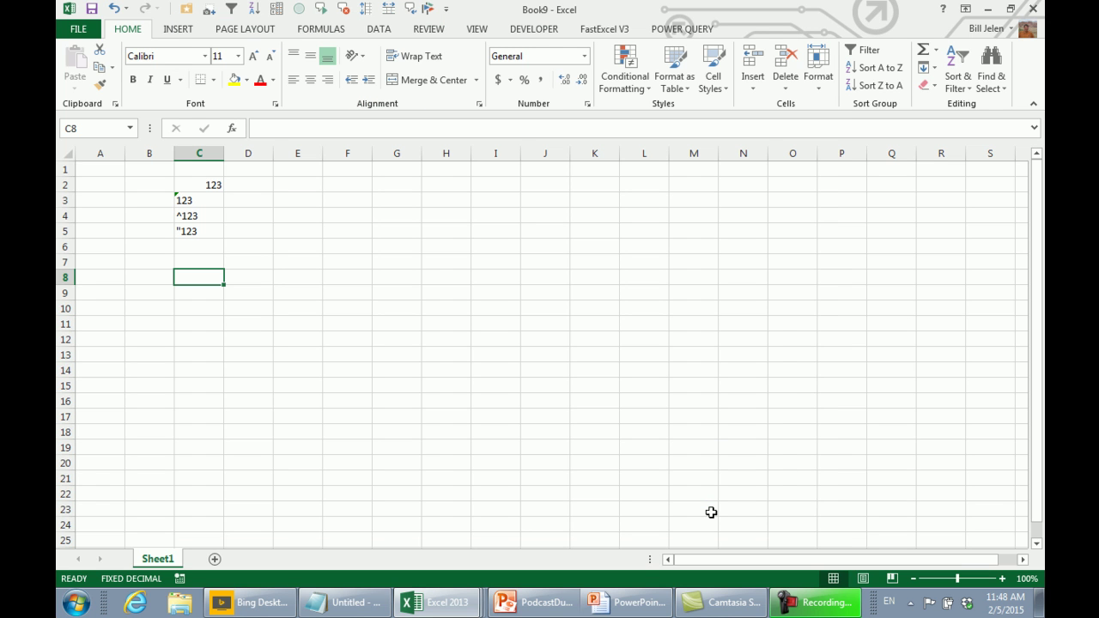
# Re-enter 123, '123, ^123 and "123 in C8:C11 to see the new alignments
pyautogui.write('123')
pyautogui.press('Return')
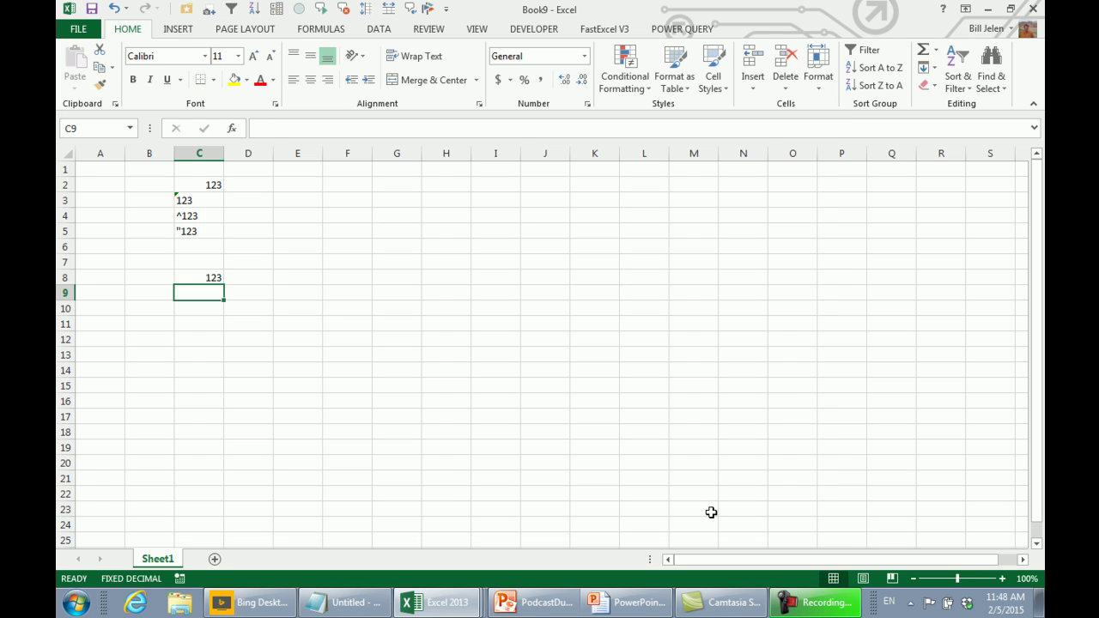
pyautogui.write("'123")
pyautogui.press('Return')
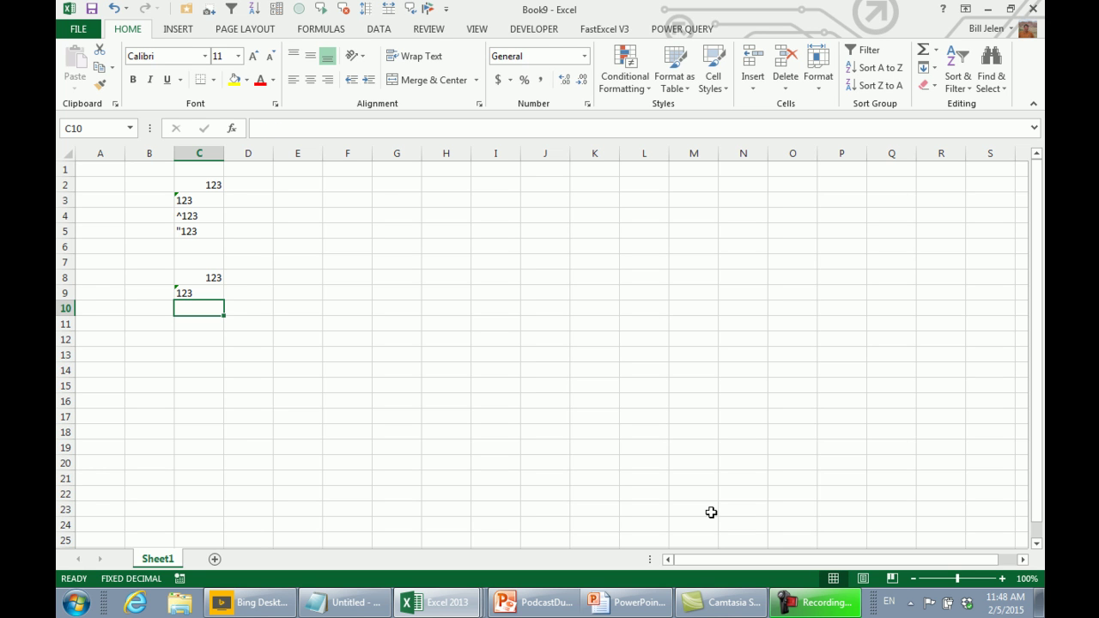
pyautogui.write('^123')
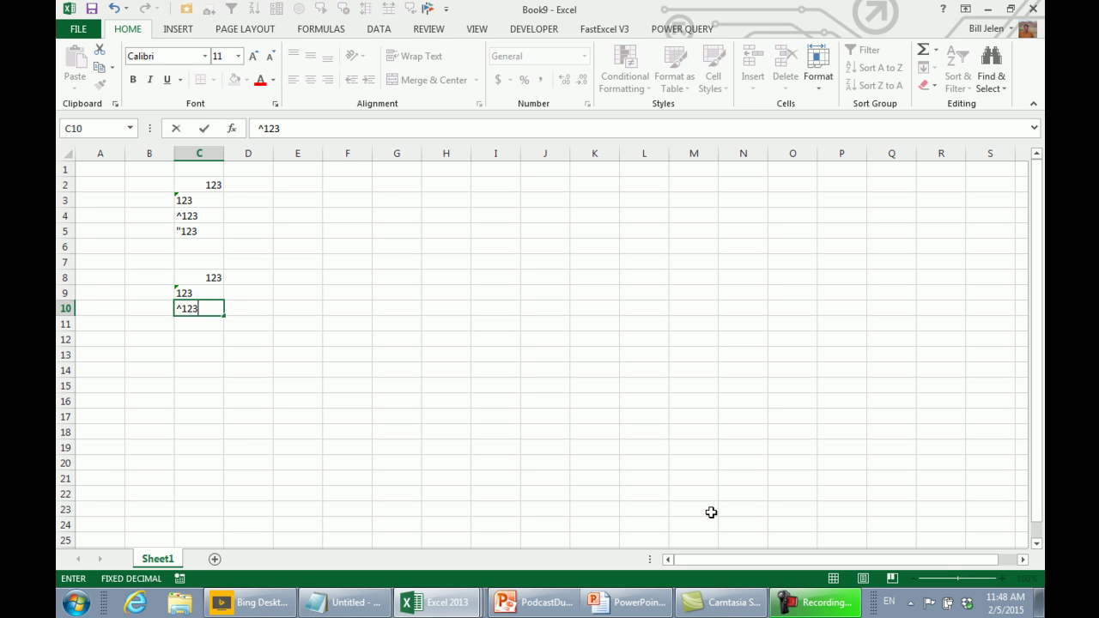
pyautogui.press('Return')
pyautogui.write('"')
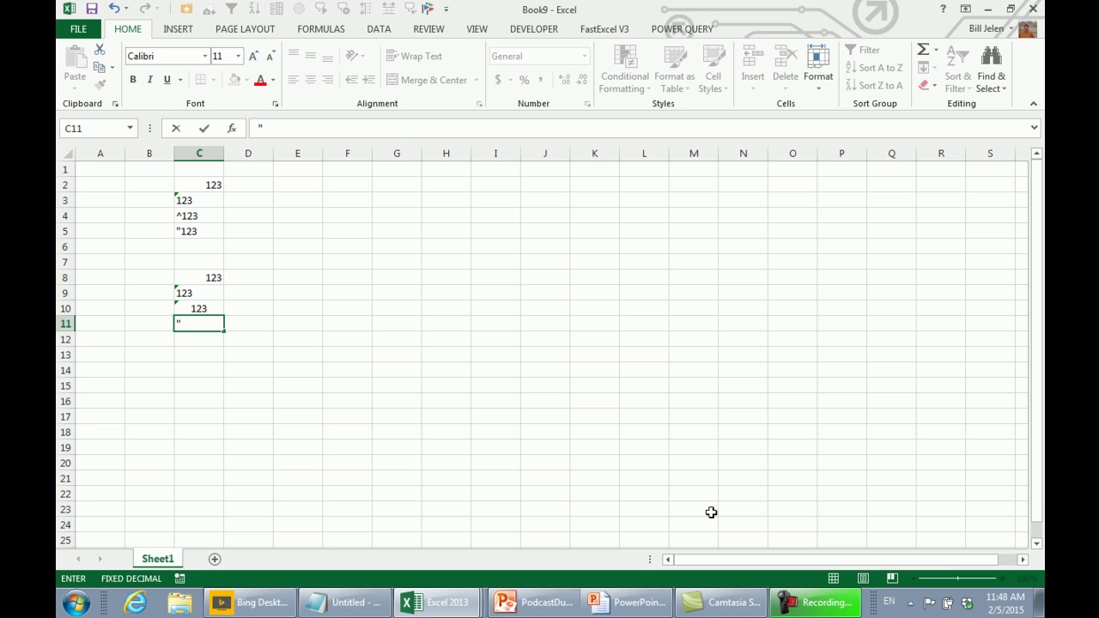
pyautogui.write('123')
pyautogui.press('Return')
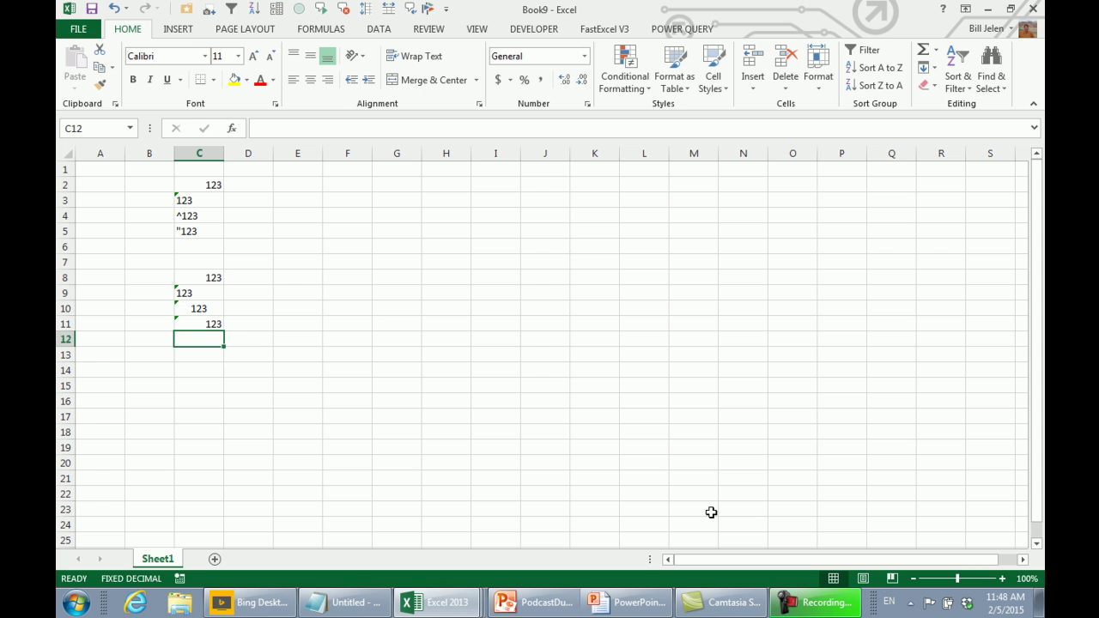
# Uncheck Transition navigation keys in Advanced options and return to Podcast1949.xlsx
pyautogui.hotkey('alt', 'f')
pyautogui.press('t')
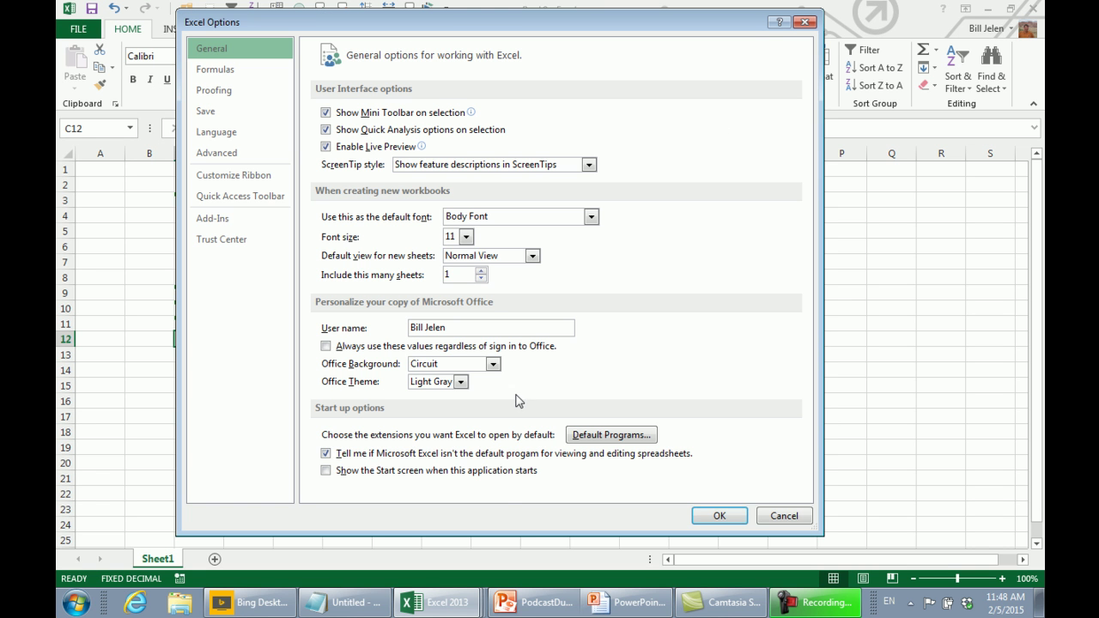
pyautogui.click(229, 155)
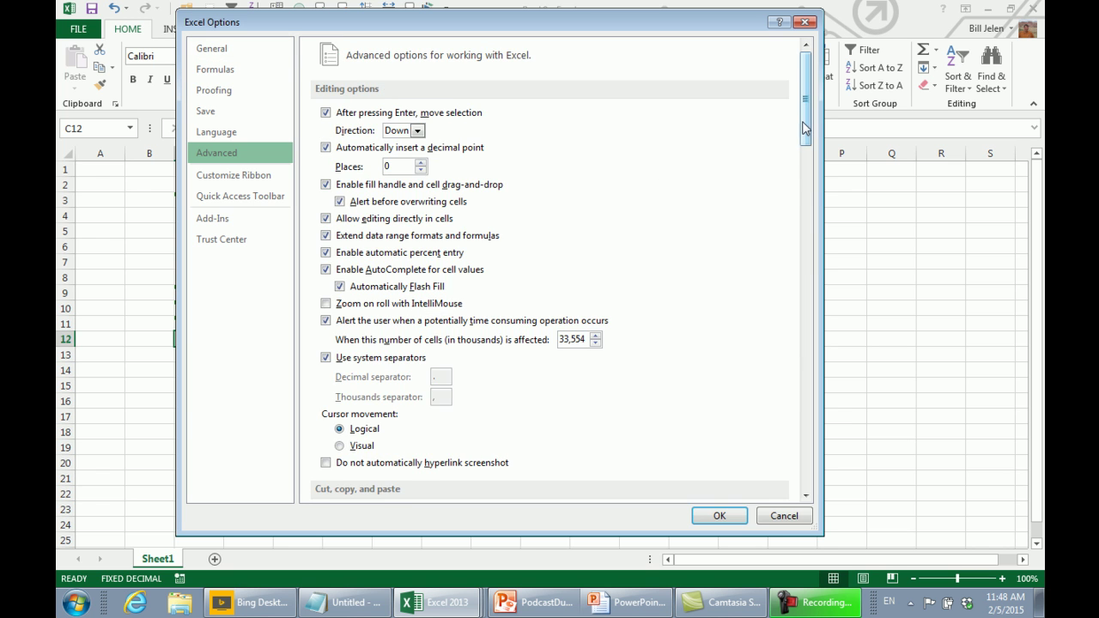
pyautogui.moveTo(807, 127); pyautogui.dragTo(772, 481)
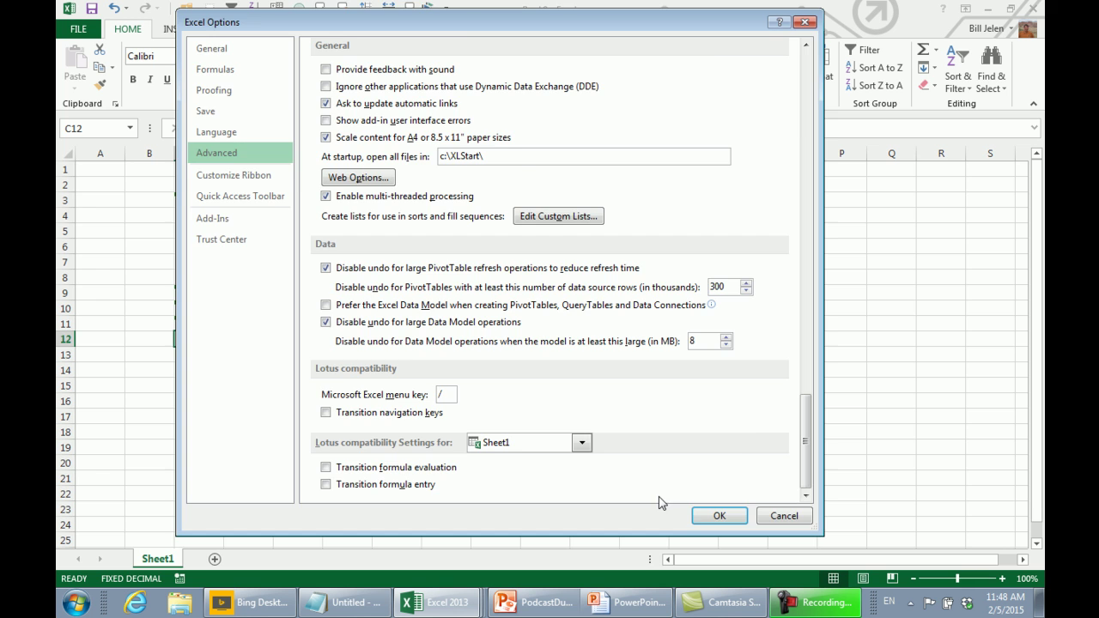
pyautogui.click(710, 516)
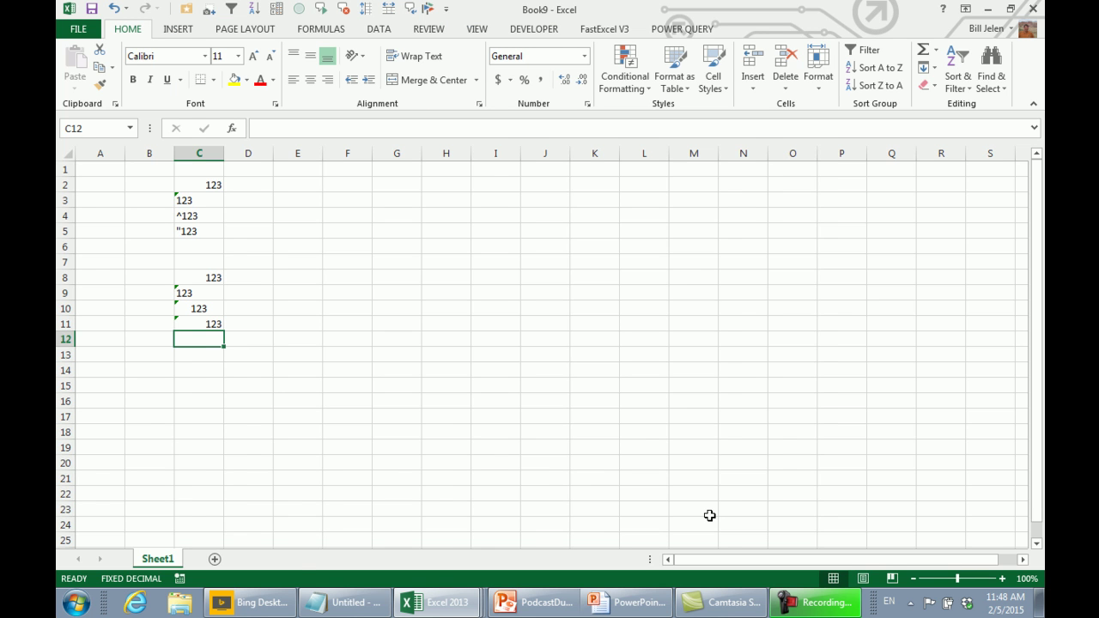
pyautogui.hotkey('ctrl', 'Tab')
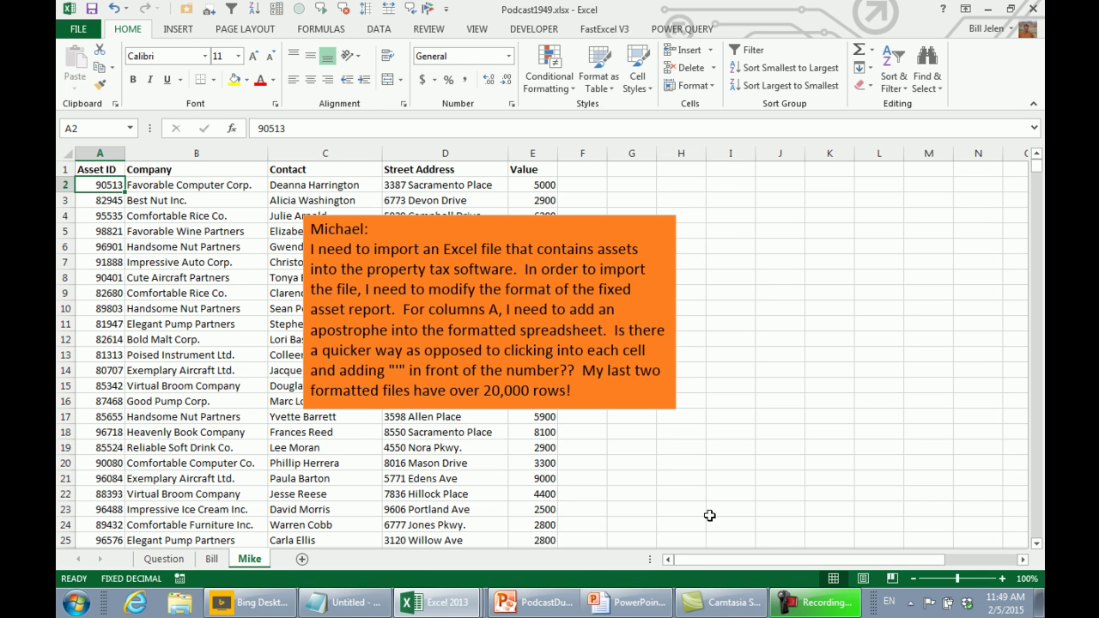
pyautogui.hotkey('alt', 'F11')
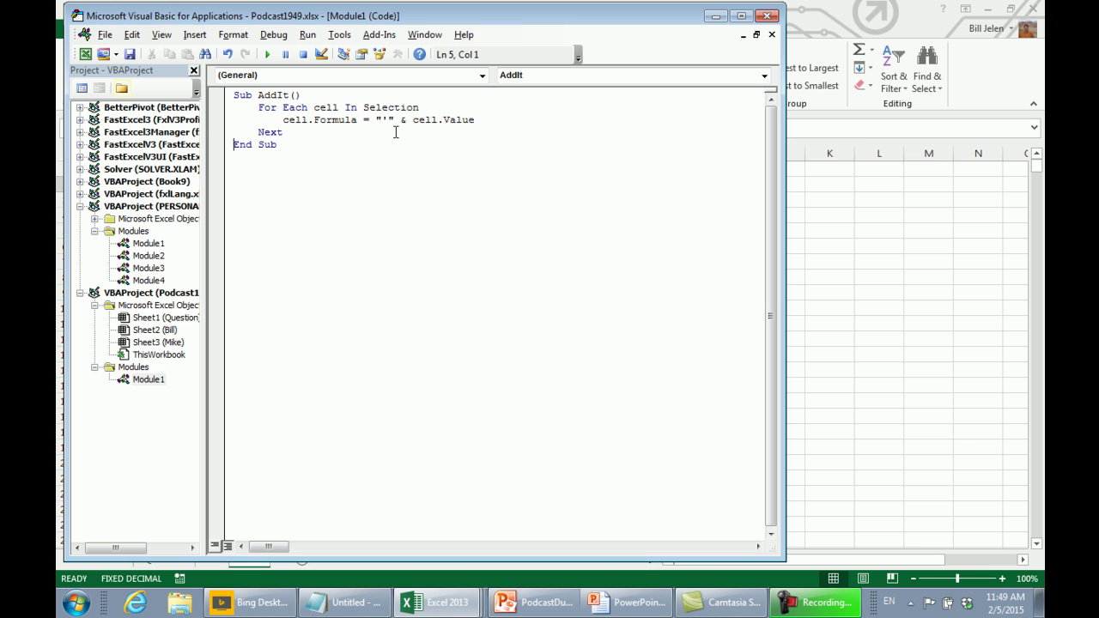
pyautogui.hotkey('alt', 'F11')
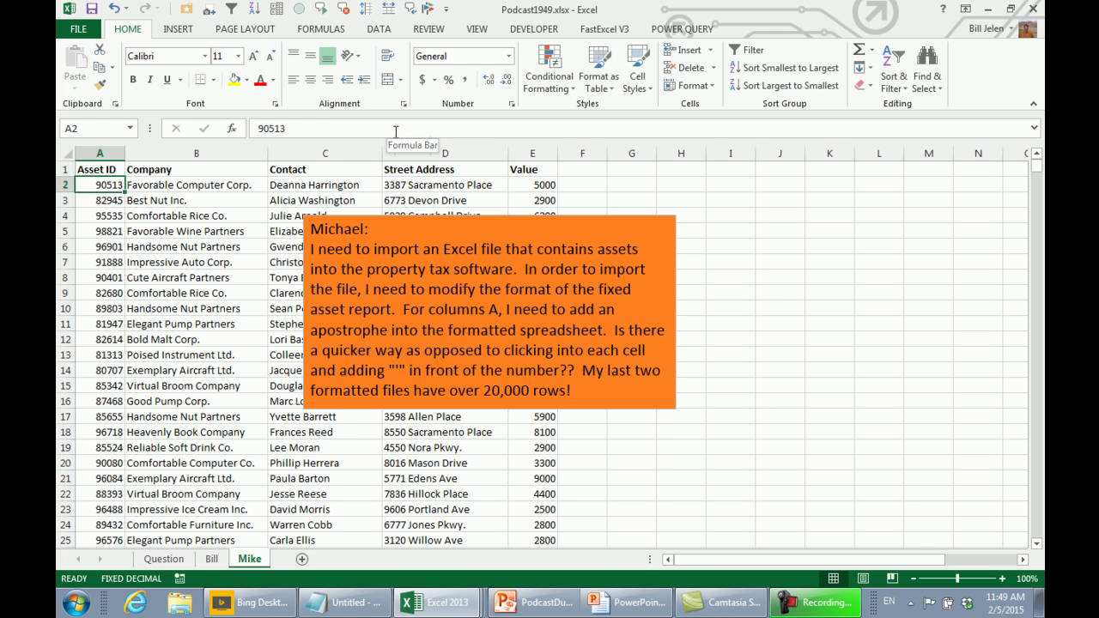
# Assign the AddIt macro a shortcut key, then run it on A2:A1002 to add apostrophes
pyautogui.hotkey('alt', 'F8')
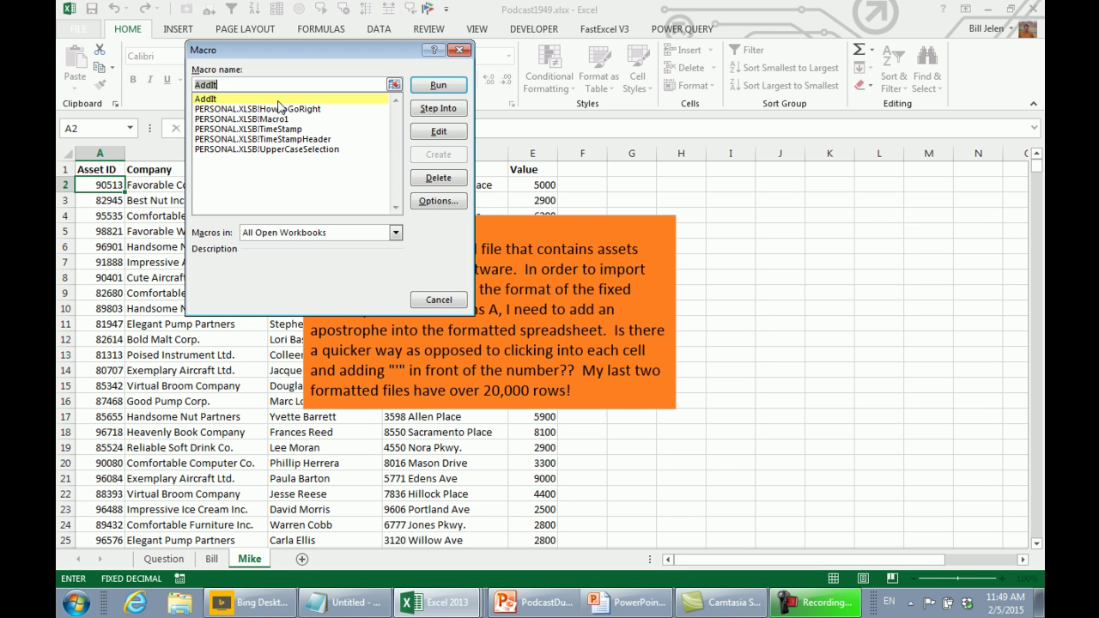
pyautogui.click(415, 200)
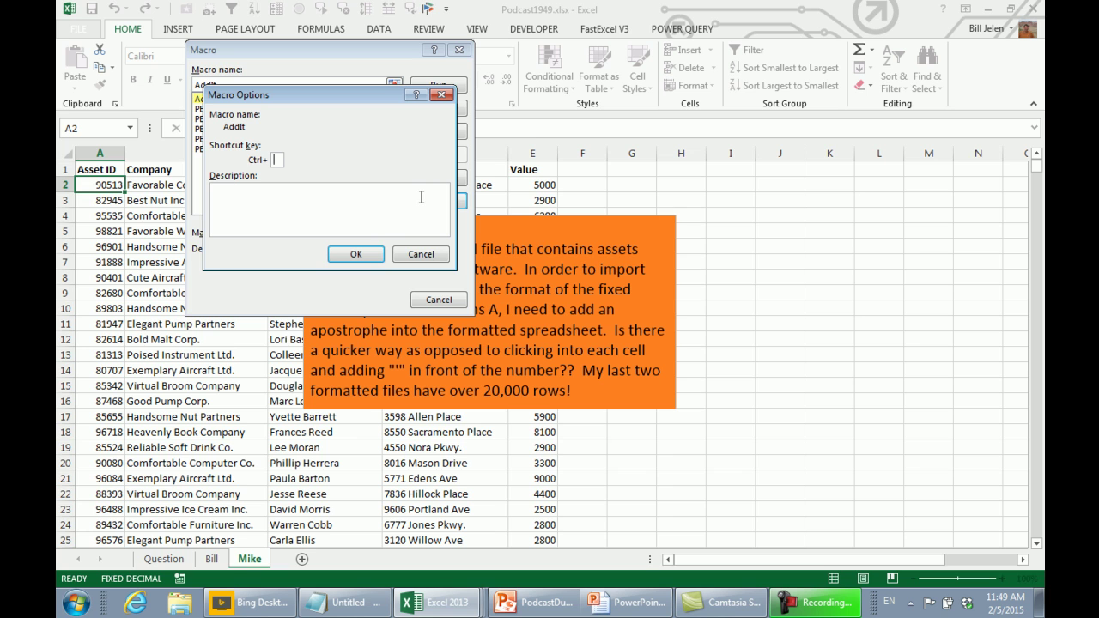
pyautogui.write('t')
pyautogui.click(354, 254)
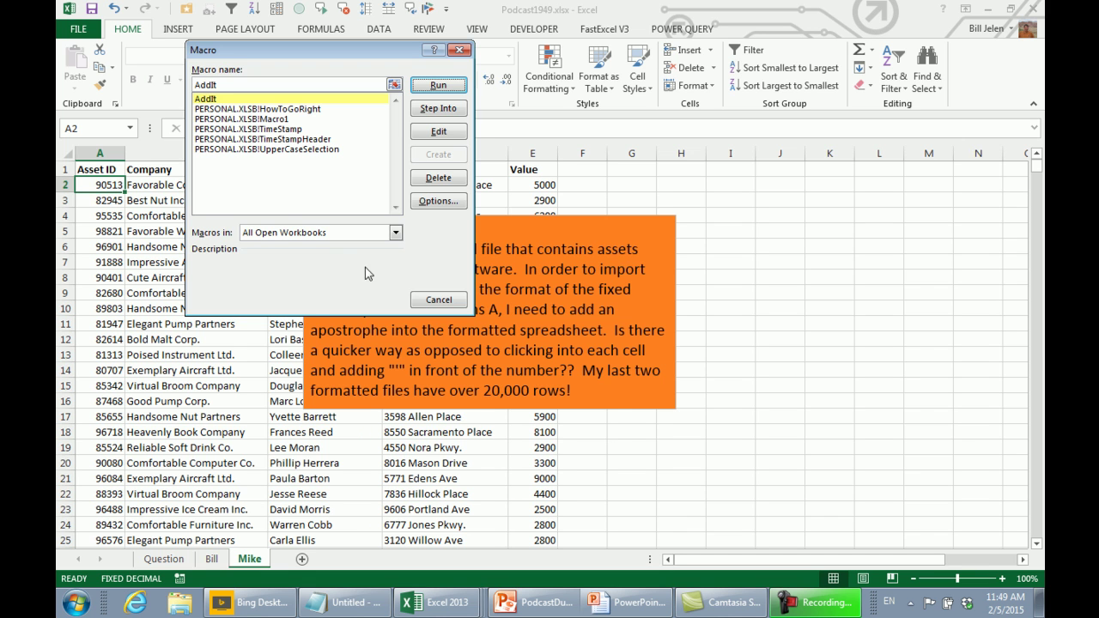
pyautogui.click(425, 299)
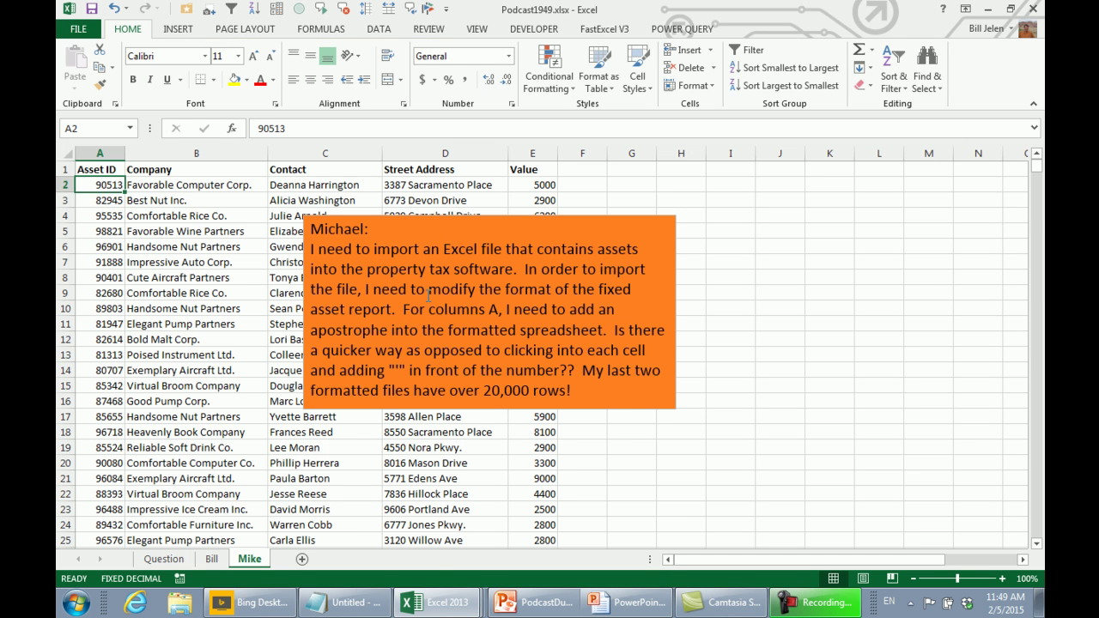
pyautogui.hotkey('ctrl', 'shift', 'Down')
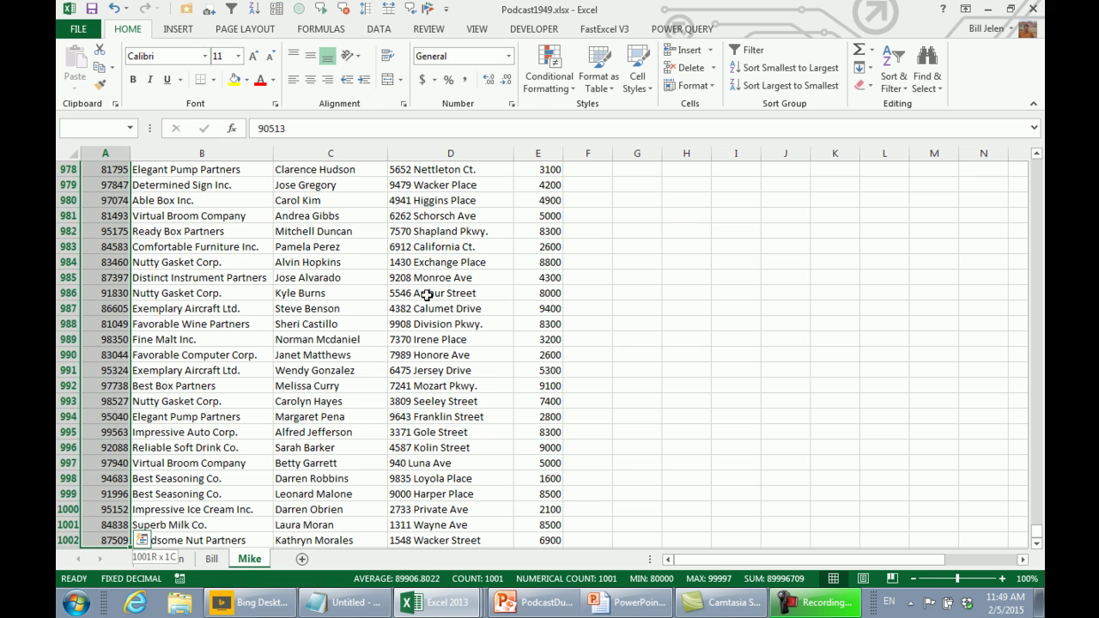
pyautogui.hotkey('ctrl', 'shift', 'a')
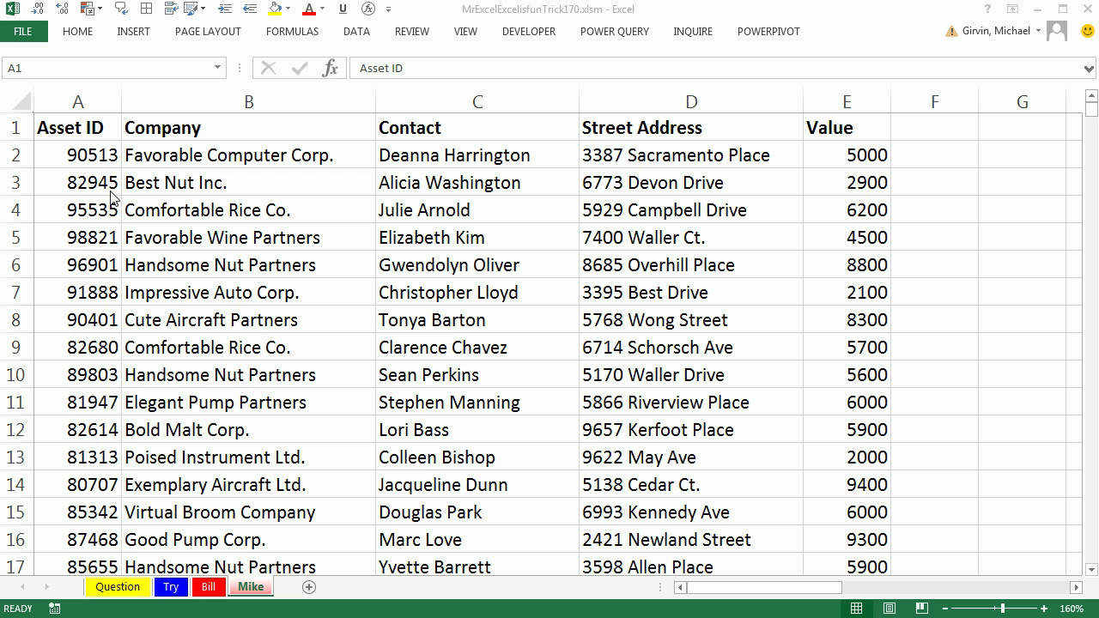
# Activate the MrExcelExcelisfunTrick170 workbook's Mike sheet by selecting cell A1
pyautogui.click(90, 131)
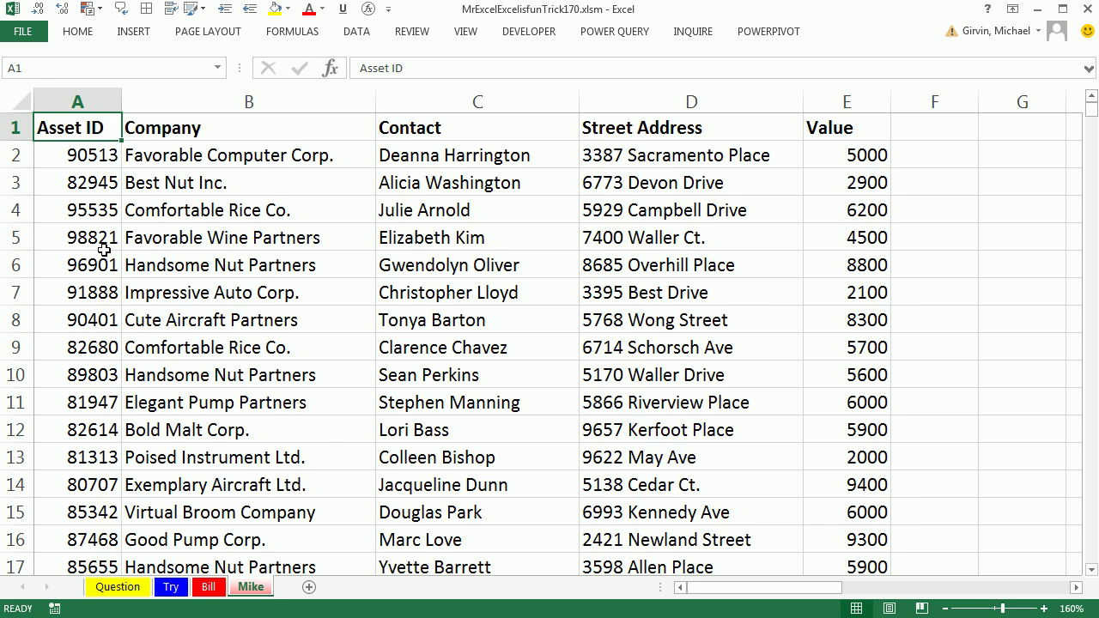
# Insert a new column A and copy the Asset ID heading from B1 into A1
pyautogui.press('alt')
pyautogui.press('i')
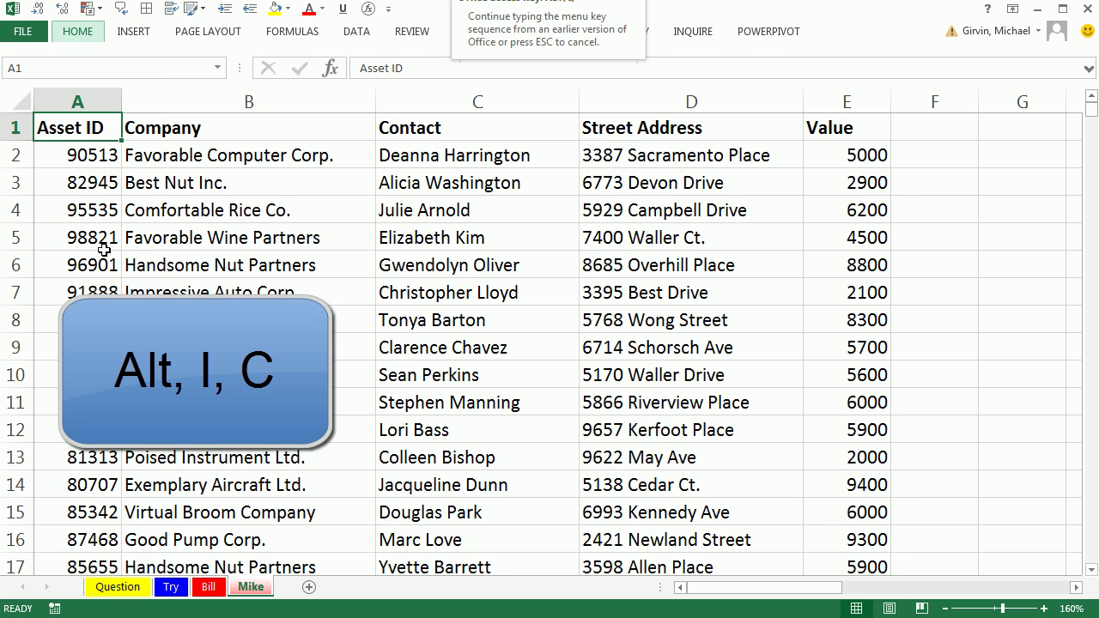
pyautogui.press('c')
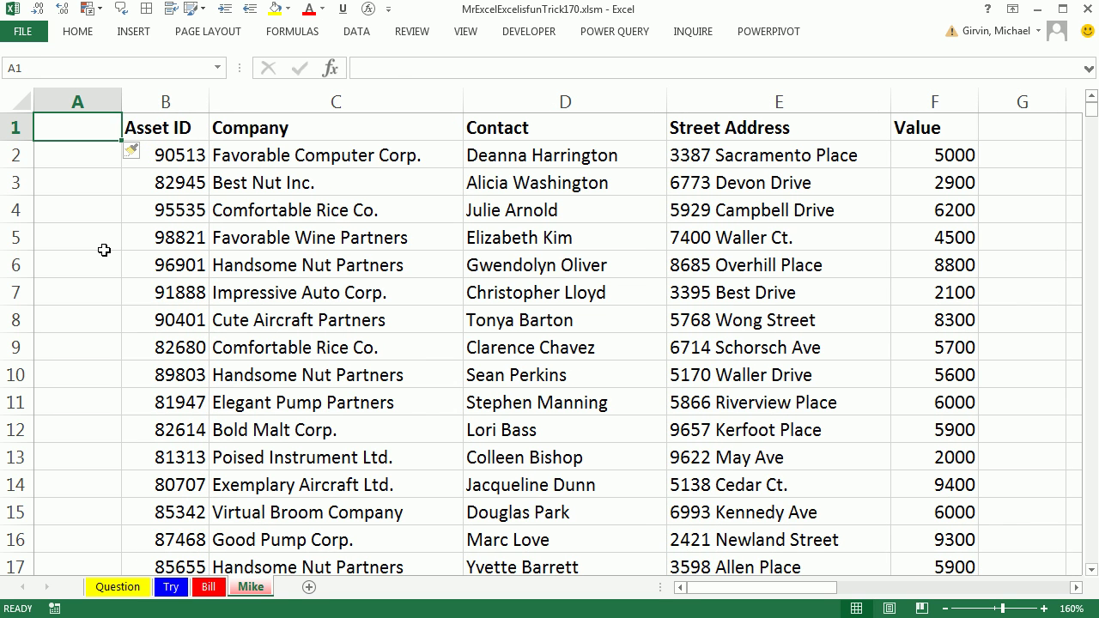
pyautogui.press('Right')
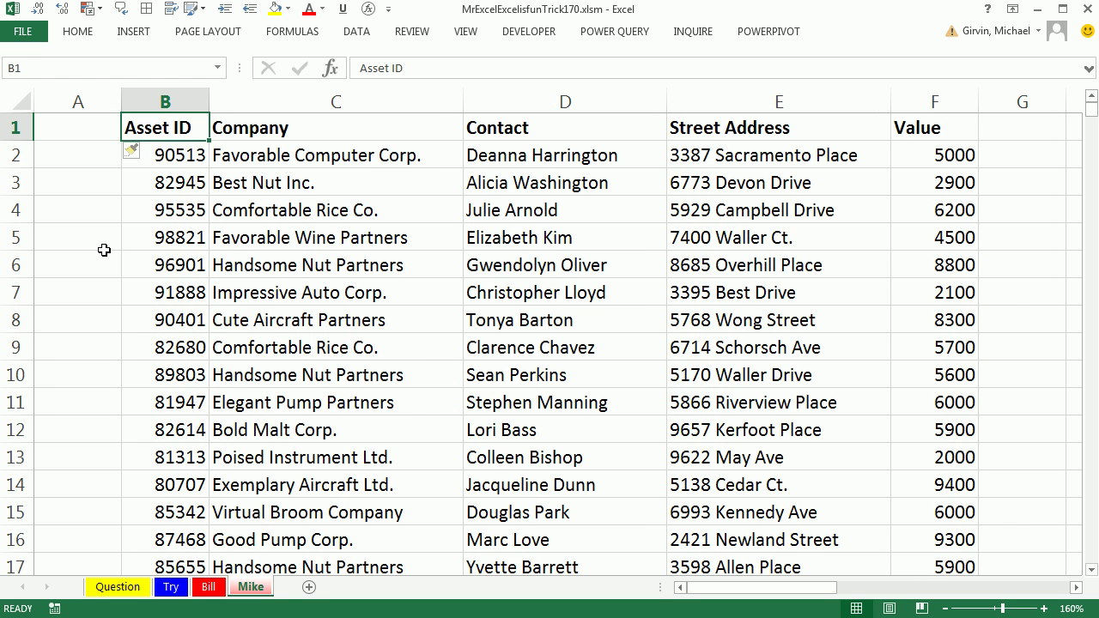
pyautogui.hotkey('ctrl', 'c')
pyautogui.press('Left')
pyautogui.hotkey('ctrl', 'v')
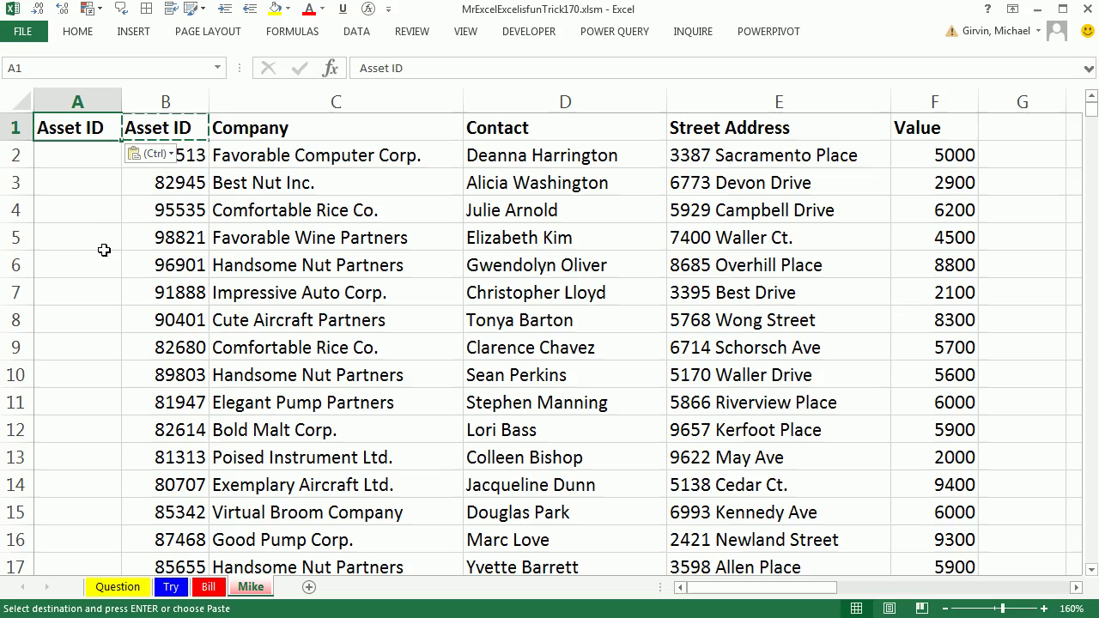
pyautogui.press('Down')
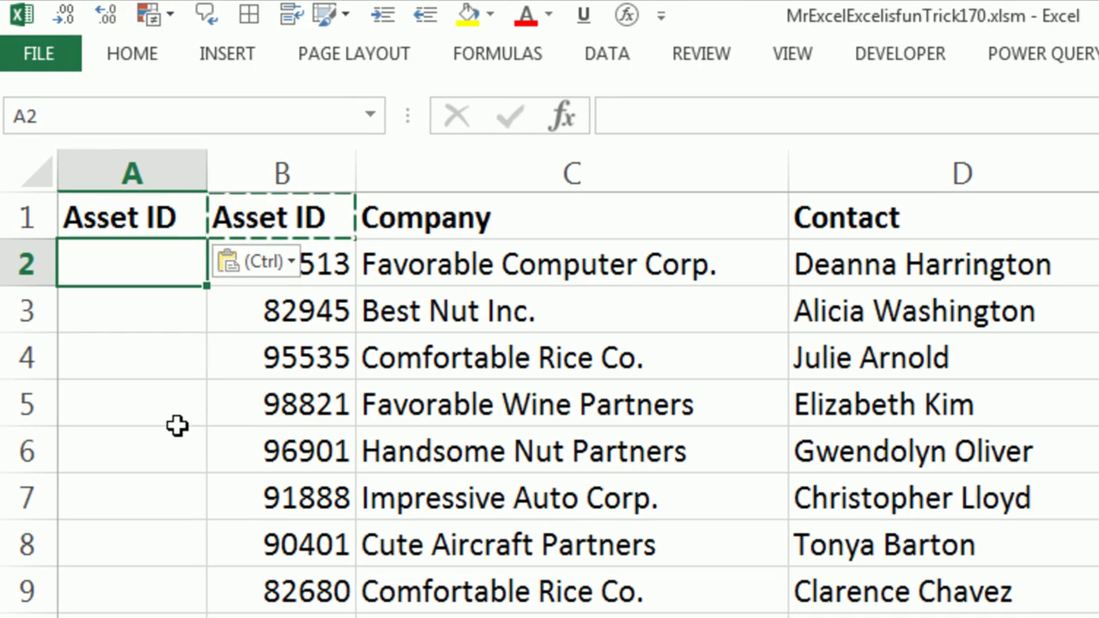
# Type '90513 and '82945 in A2:A3, accept Flash Fill, and check it reaches row 1002
pyautogui.write("'")
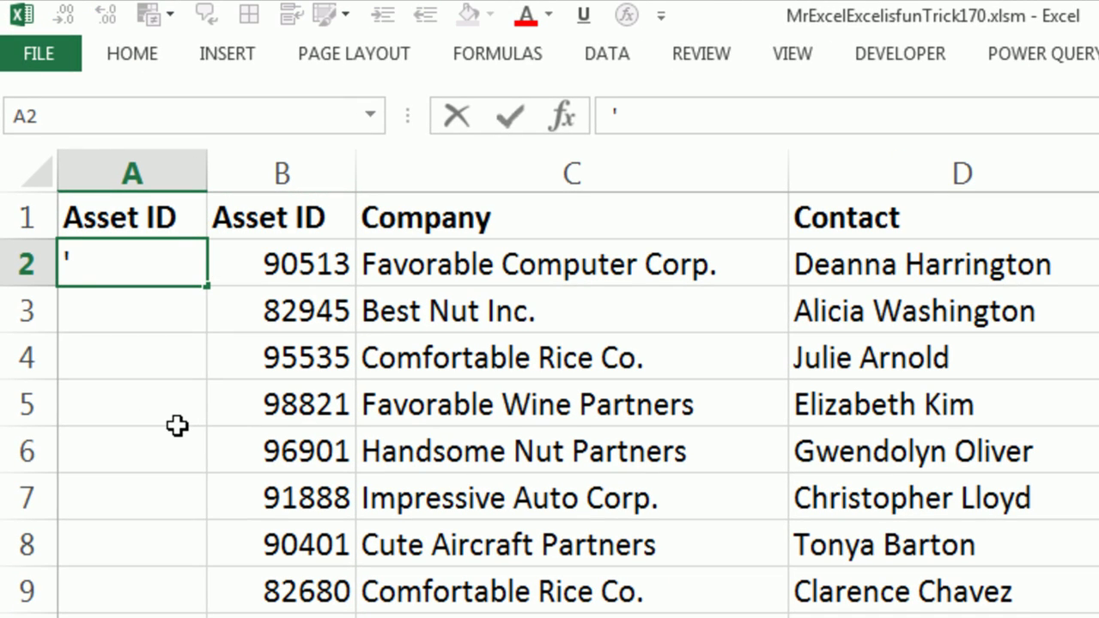
pyautogui.write('90513')
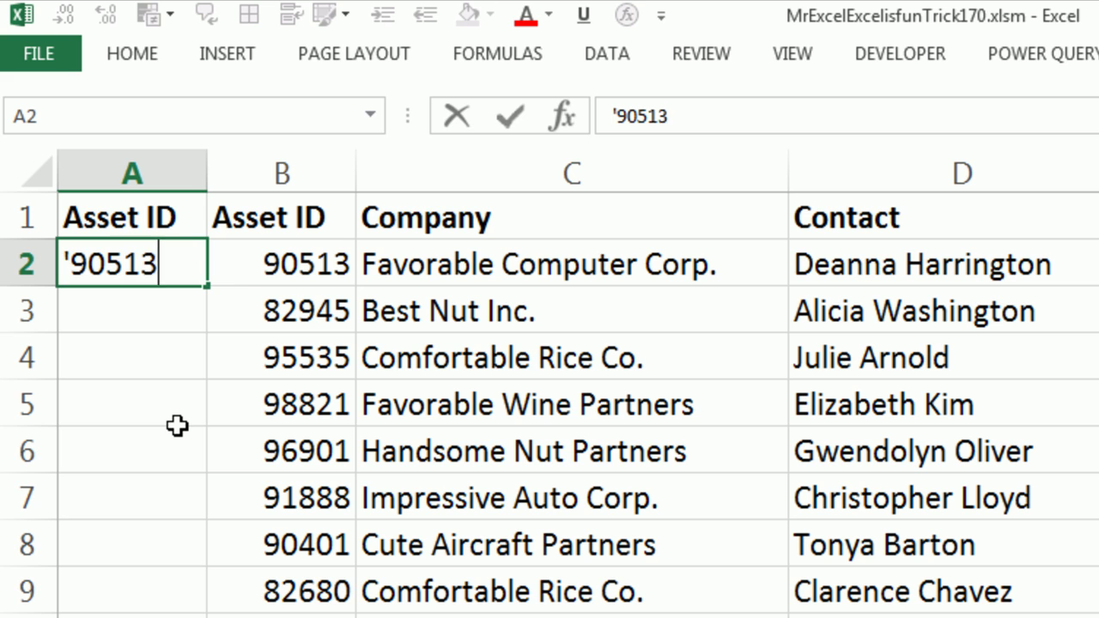
pyautogui.press('Return')
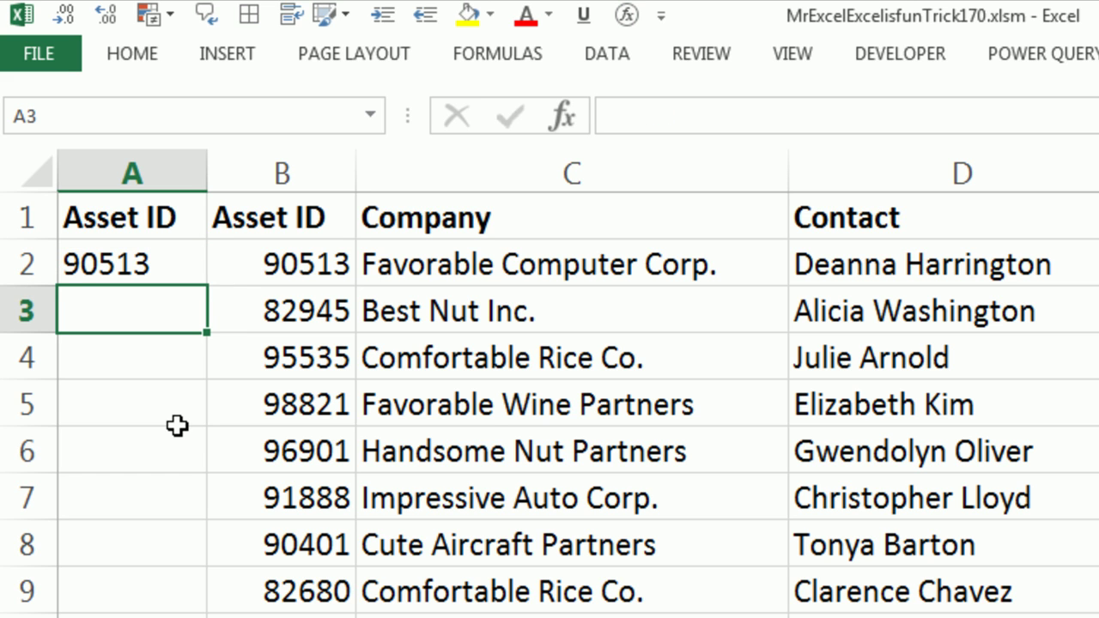
pyautogui.write("'82945")
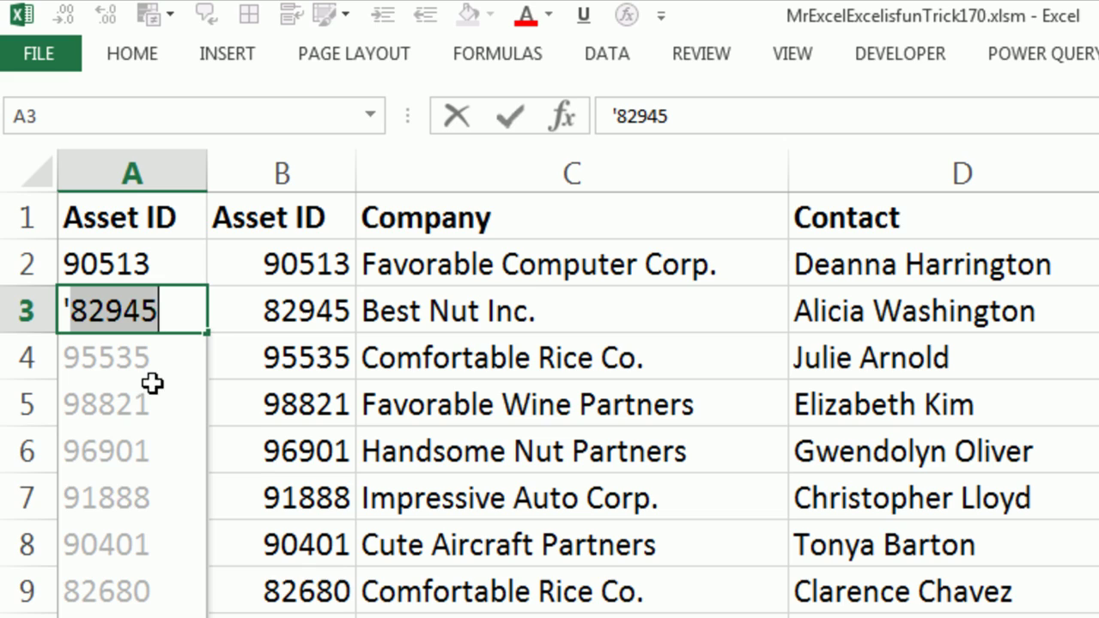
pyautogui.press('Return')
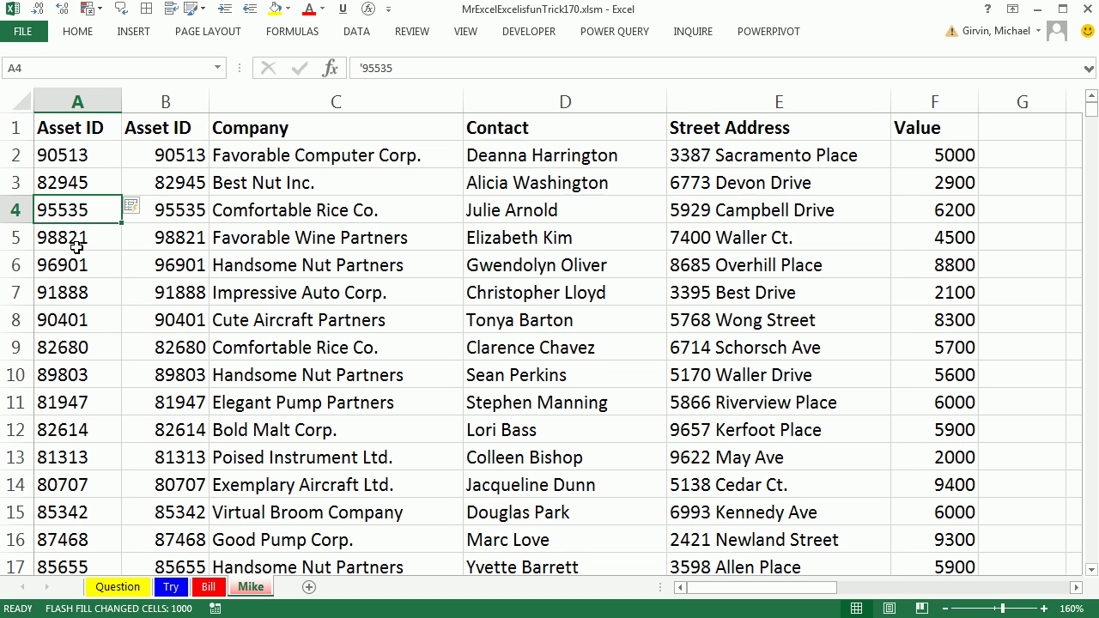
pyautogui.hotkey('ctrl', 'Down')
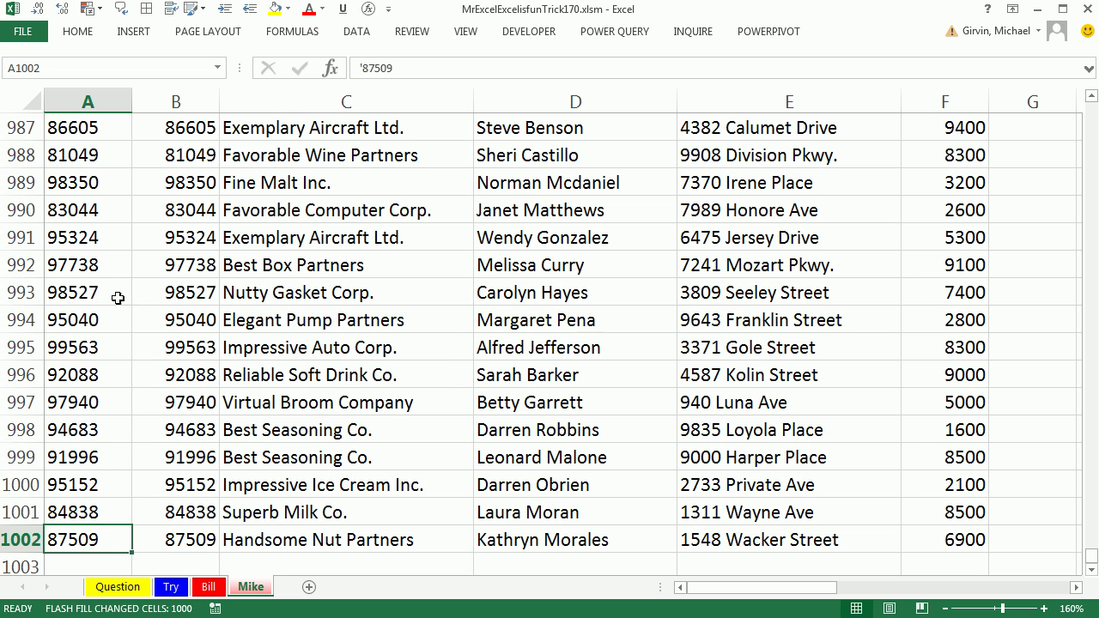
pyautogui.hotkey('ctrl', 'Home')
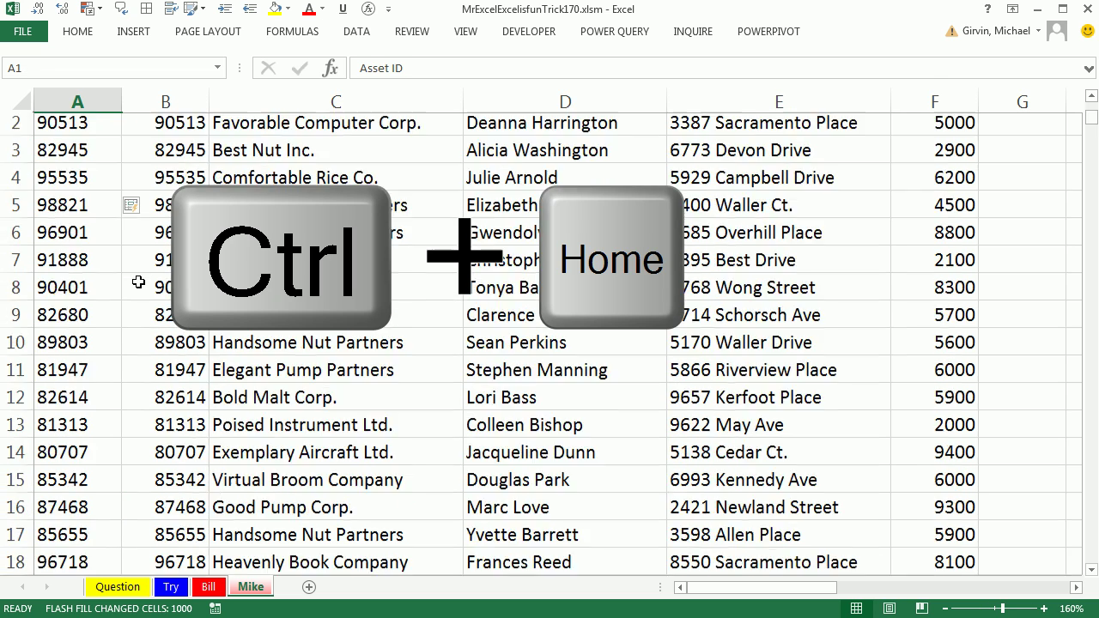
pyautogui.doubleClick(50, 163)
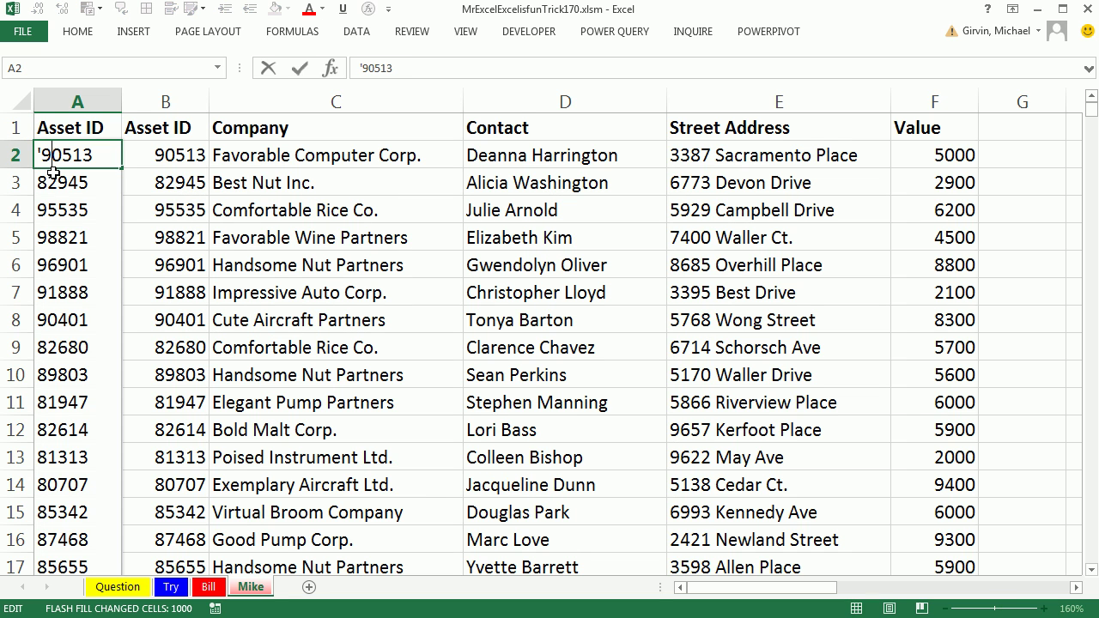
pyautogui.write("'")
pyautogui.hotkey('ctrl', 'Return')
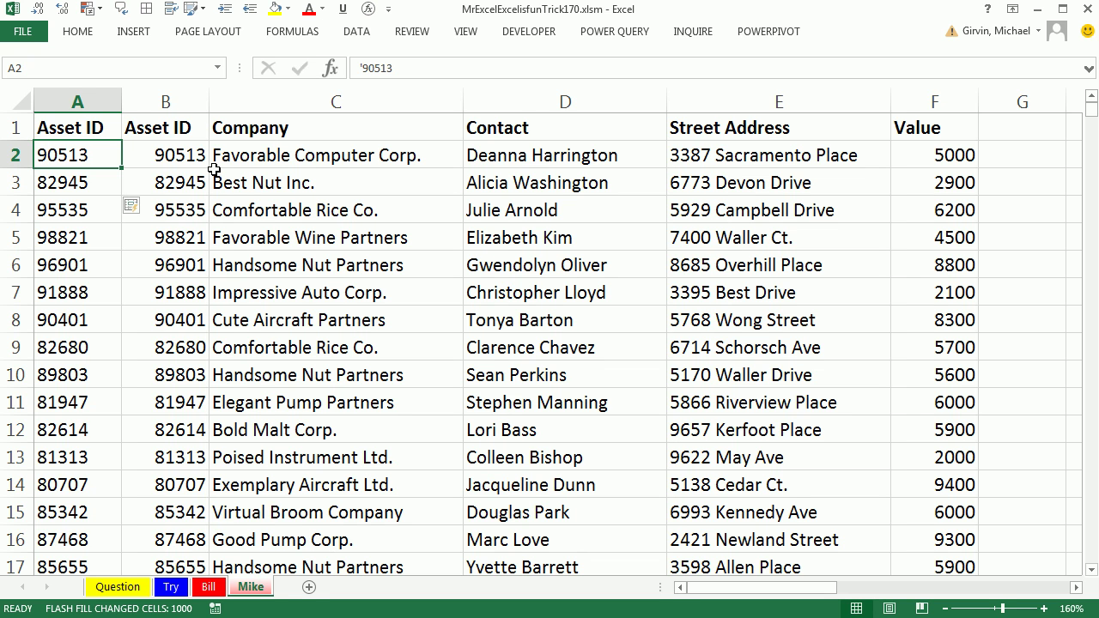
pyautogui.press('Right')
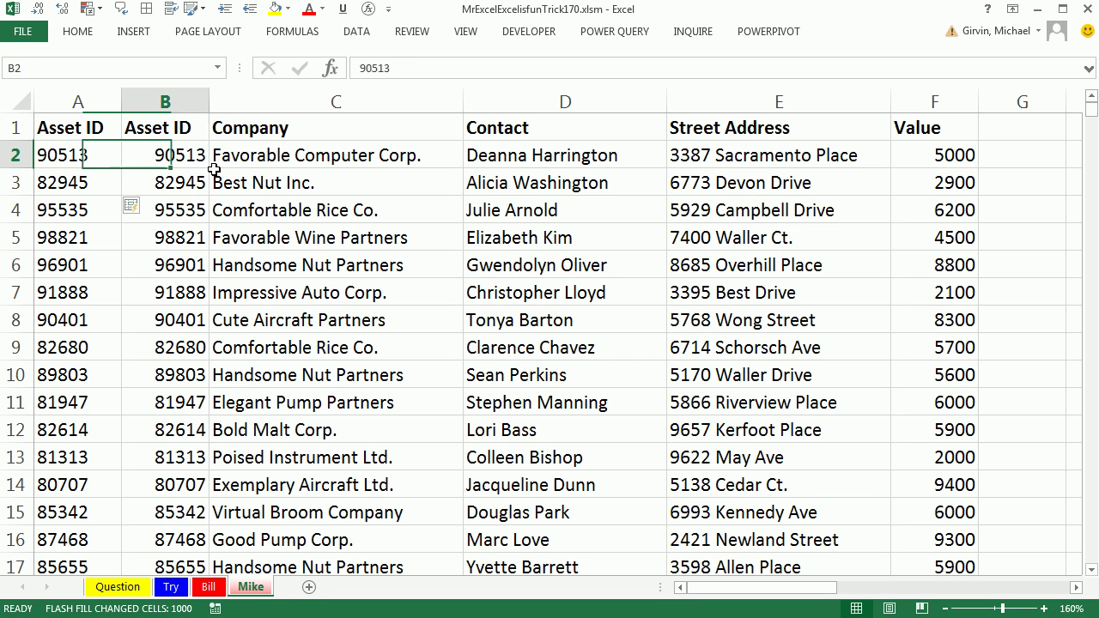
# Delete the entire column B holding the original numeric Asset IDs
pyautogui.press('alt')
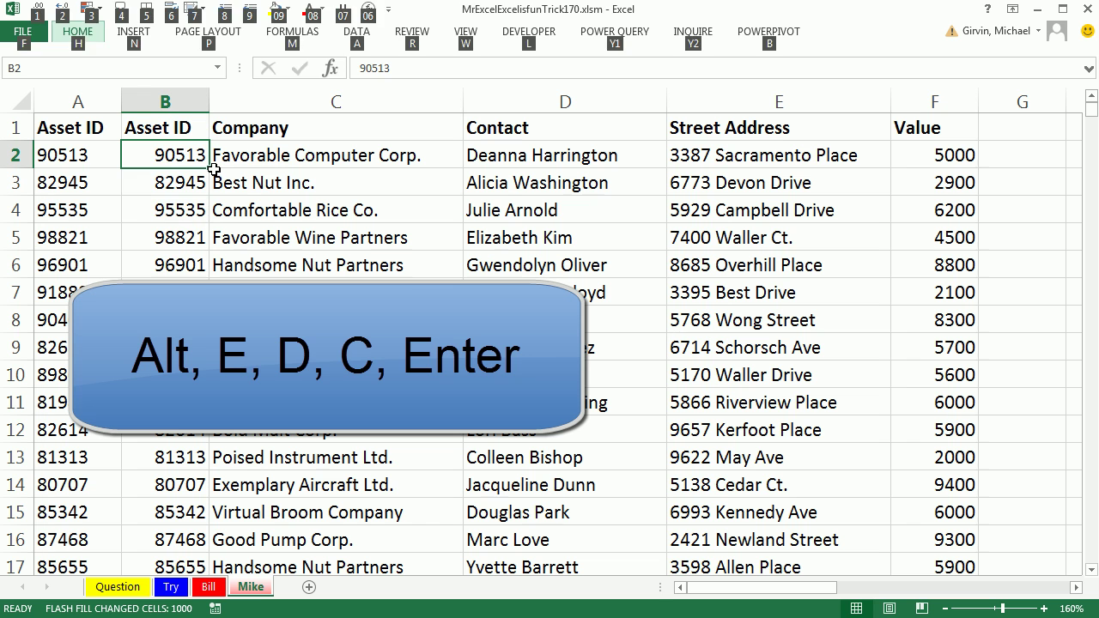
pyautogui.press('e')
pyautogui.press('d')
pyautogui.press('c')
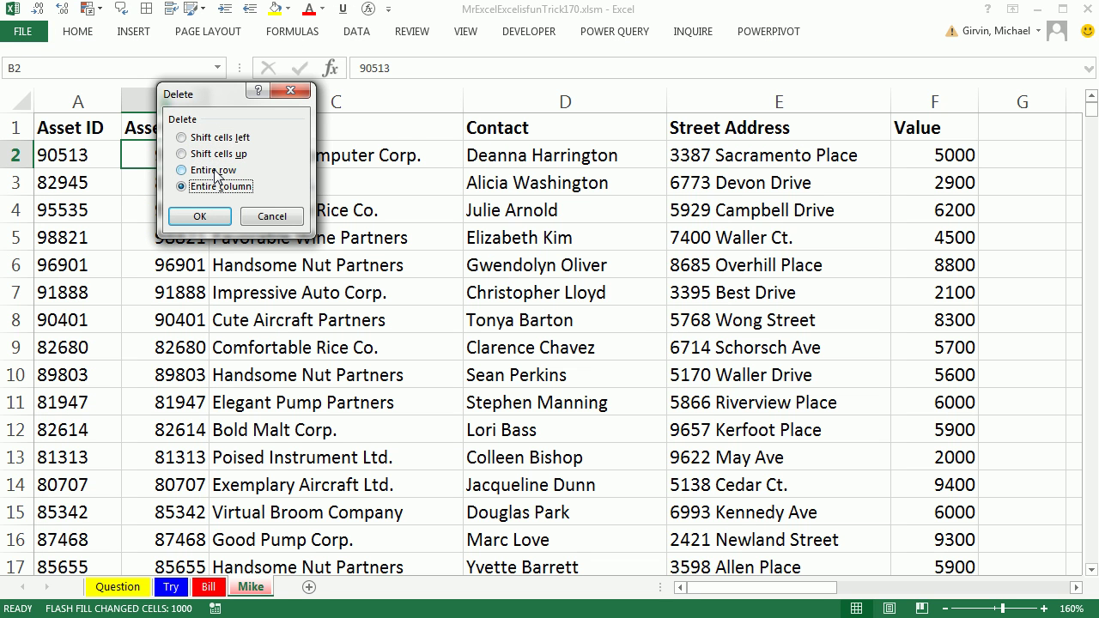
pyautogui.press('Return')
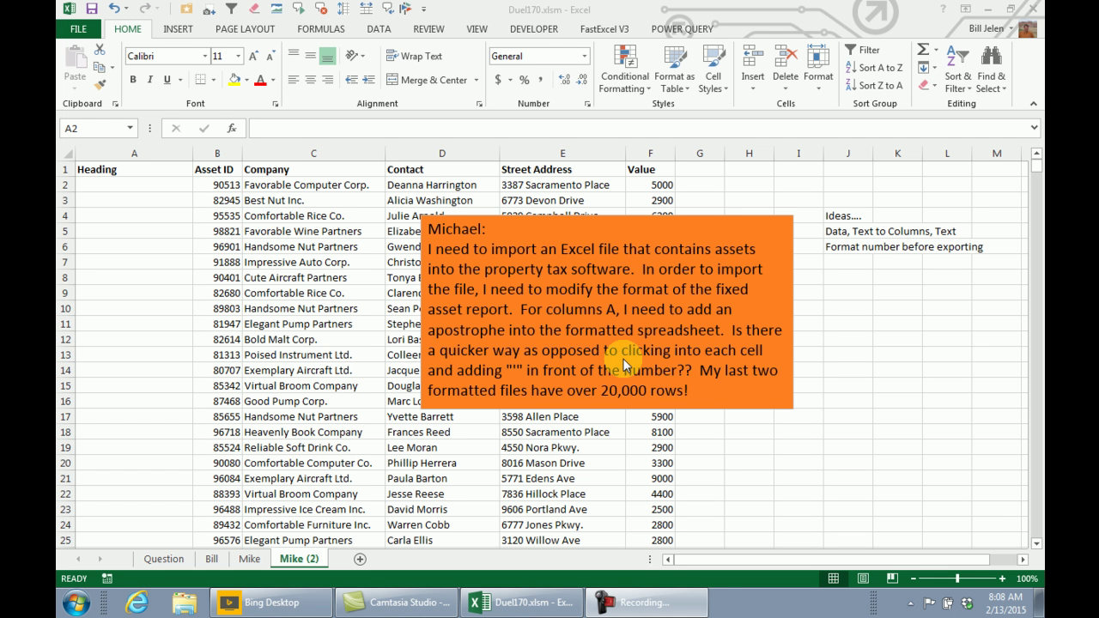
# Type 'Any text and 90513' into cell A2 under Heading
pyautogui.click(116, 183)
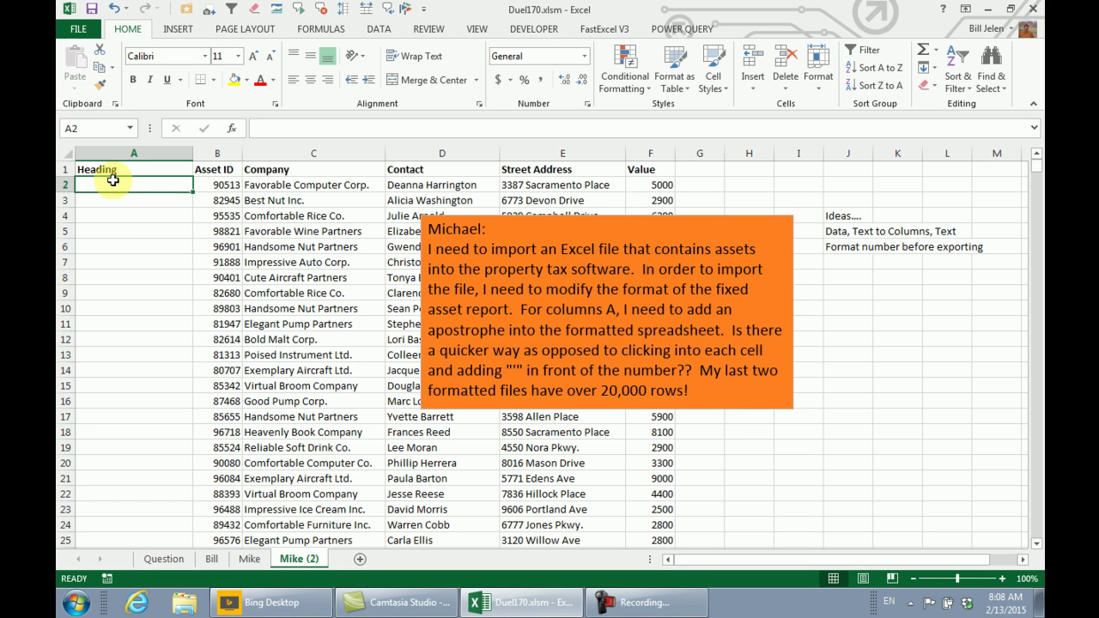
pyautogui.write('Any tex')
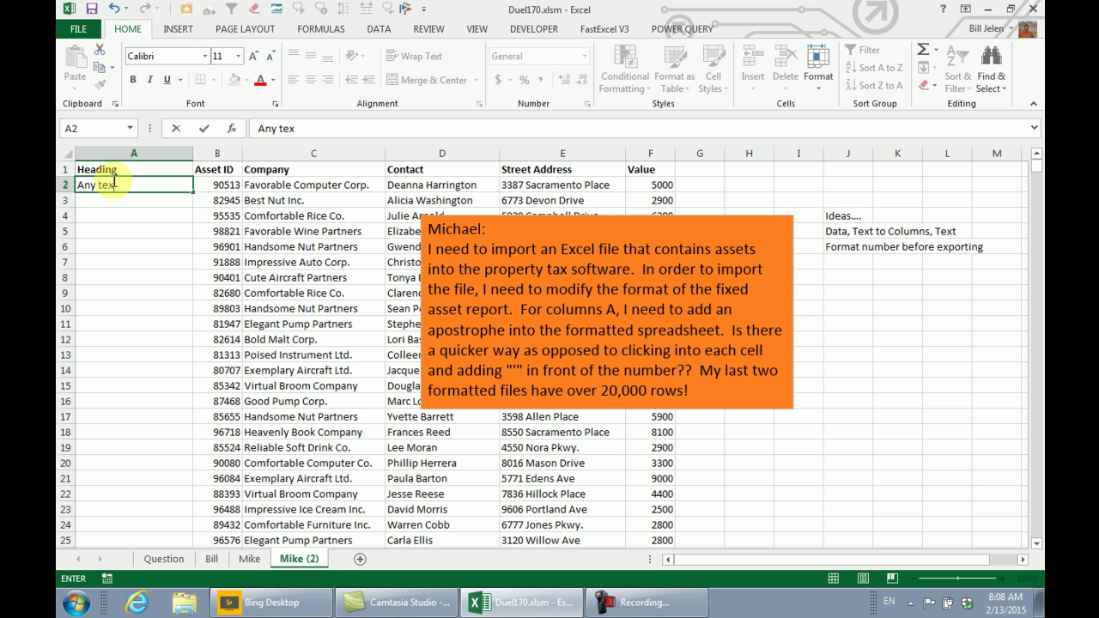
pyautogui.write('t and 90513')
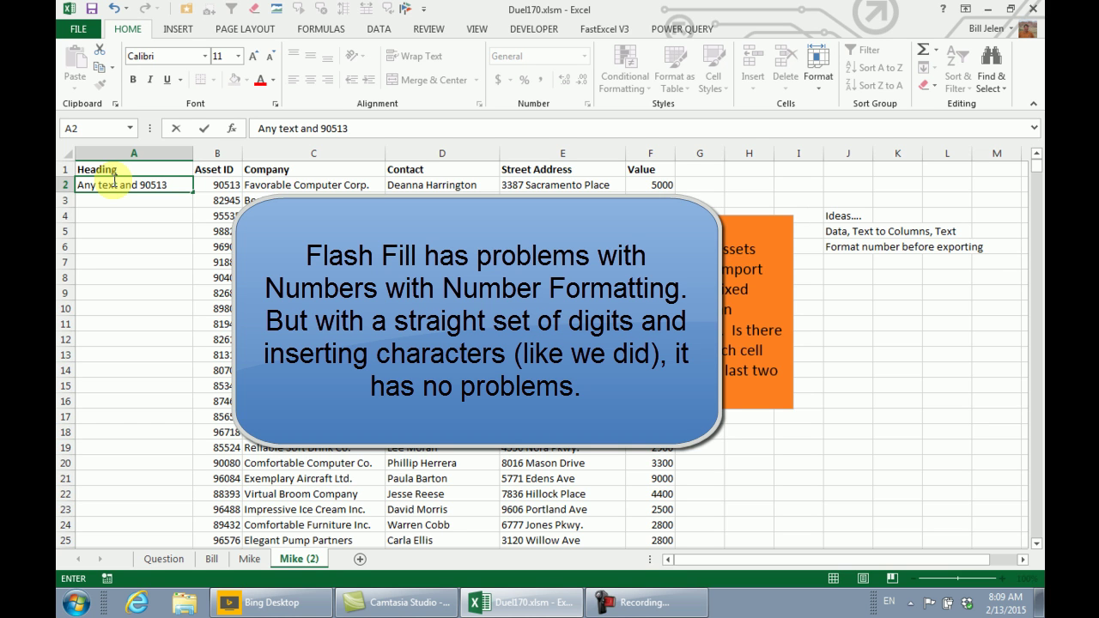
# Commit the A2 example, cancel AutoComplete in A3, and Flash Fill column A with Ctrl+E
pyautogui.press('Return')
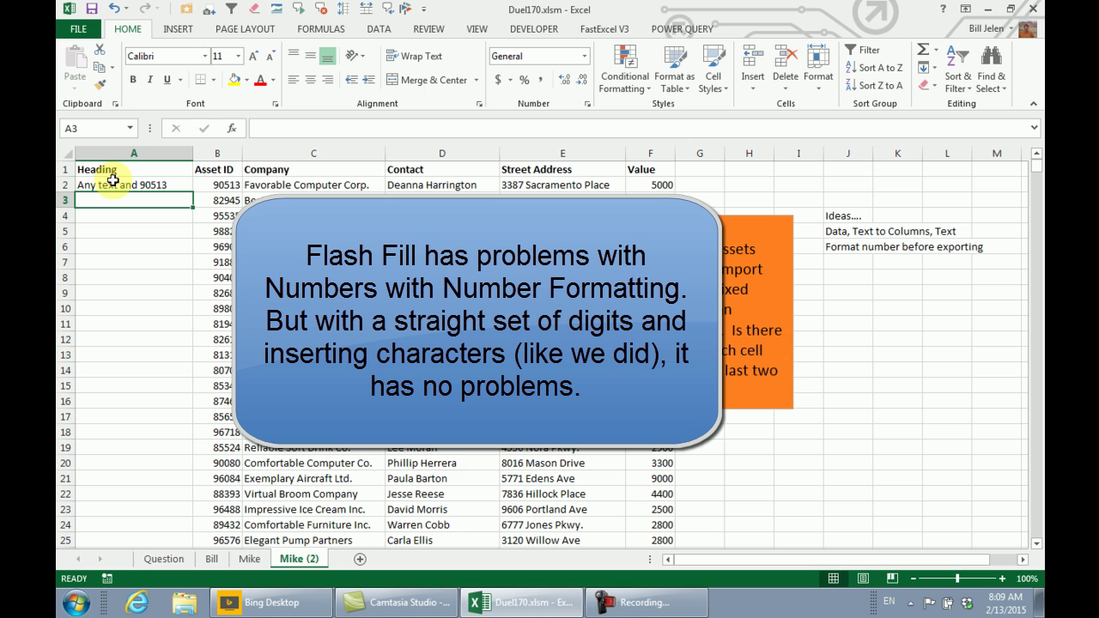
pyautogui.write('A')
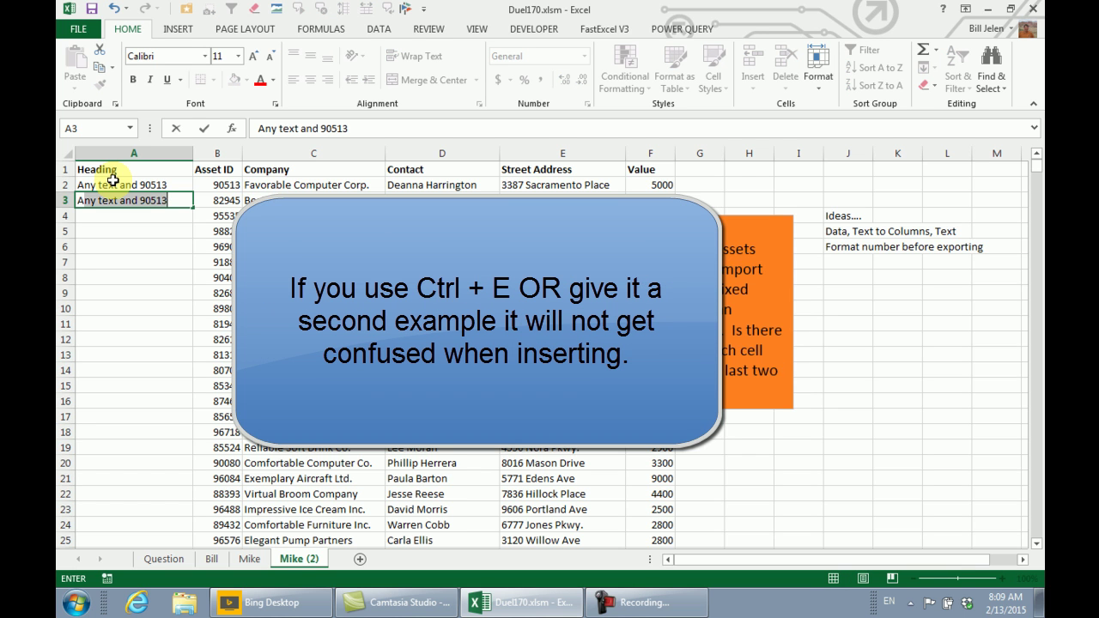
pyautogui.press('Escape')
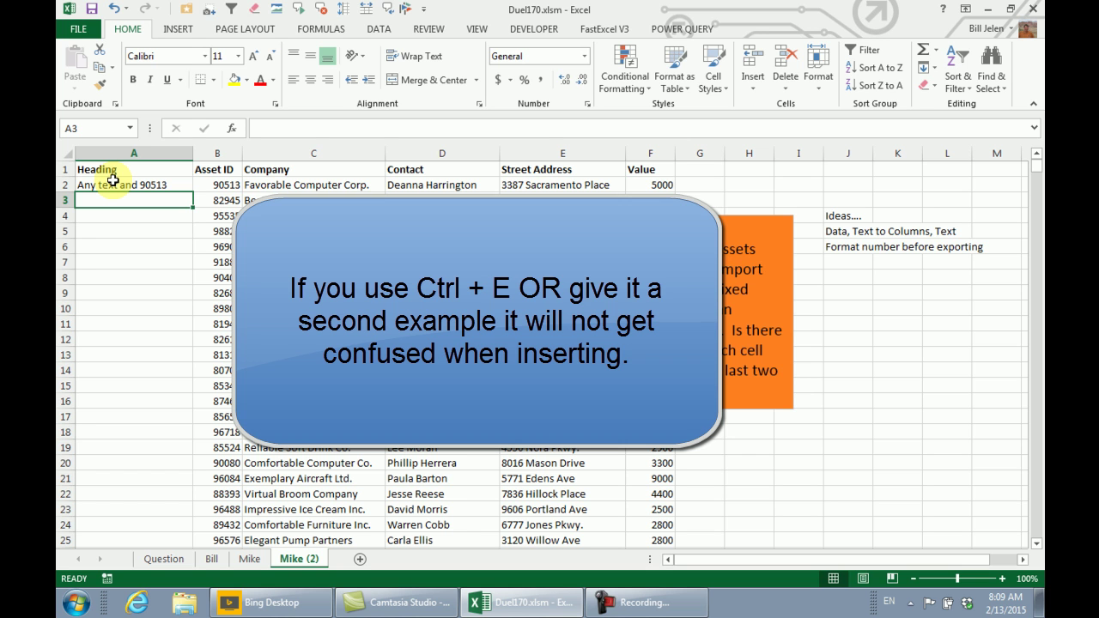
pyautogui.hotkey('ctrl', 'e')
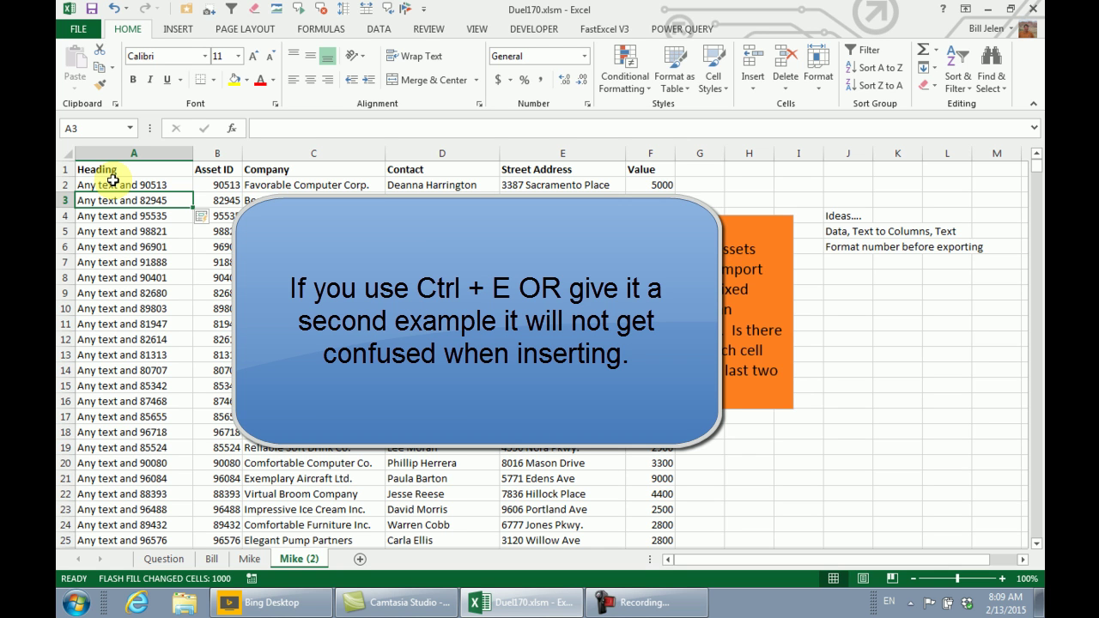